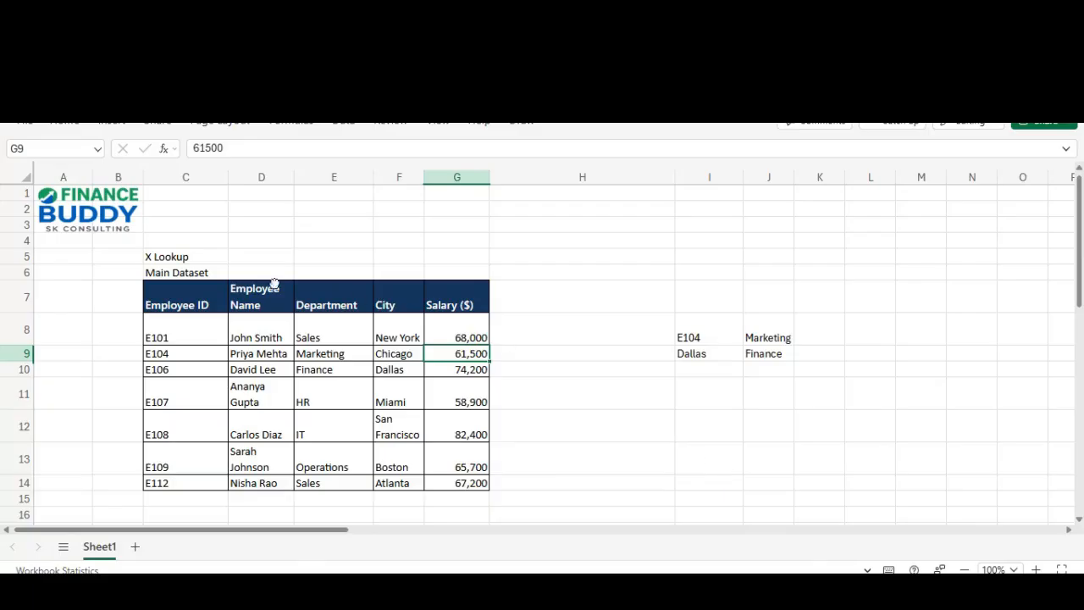
# Step: Review the table headers and the existing lookup formula in J8
pyautogui.click(136, 287)
pyautogui.press('Right')
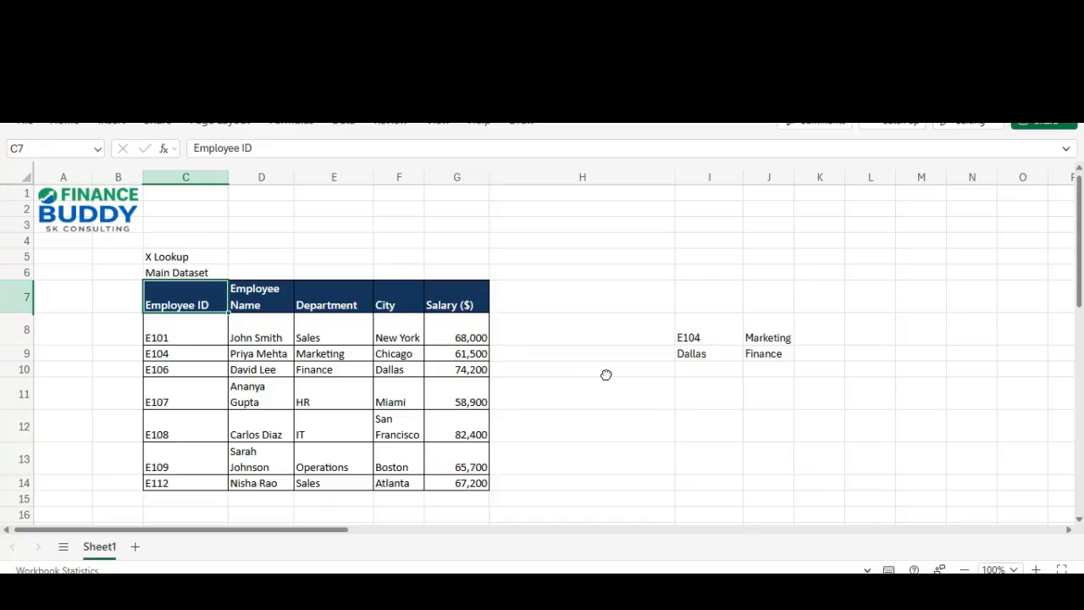
pyautogui.press('Right')
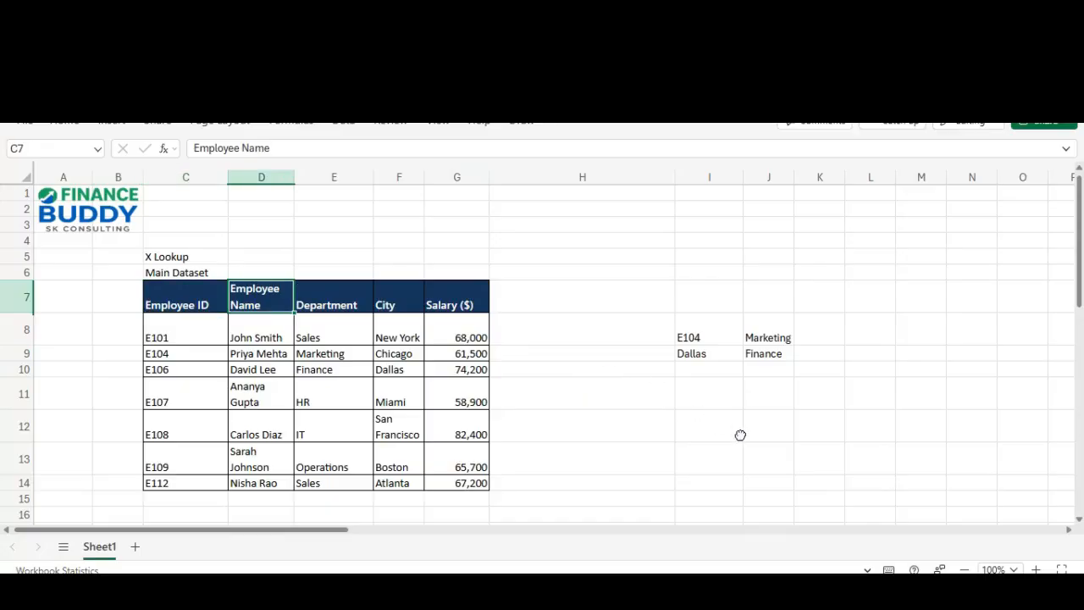
pyautogui.press('Right')
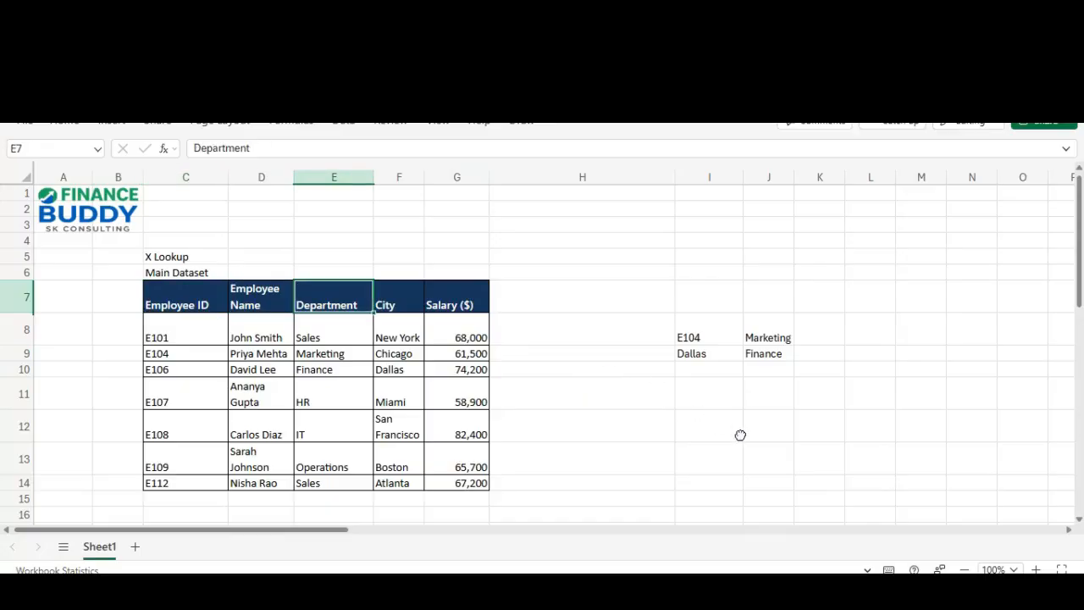
pyautogui.press('Right')
pyautogui.press('Right')
pyautogui.press('Down')
pyautogui.press('Right')
pyautogui.press('Right')
pyautogui.press('Right')
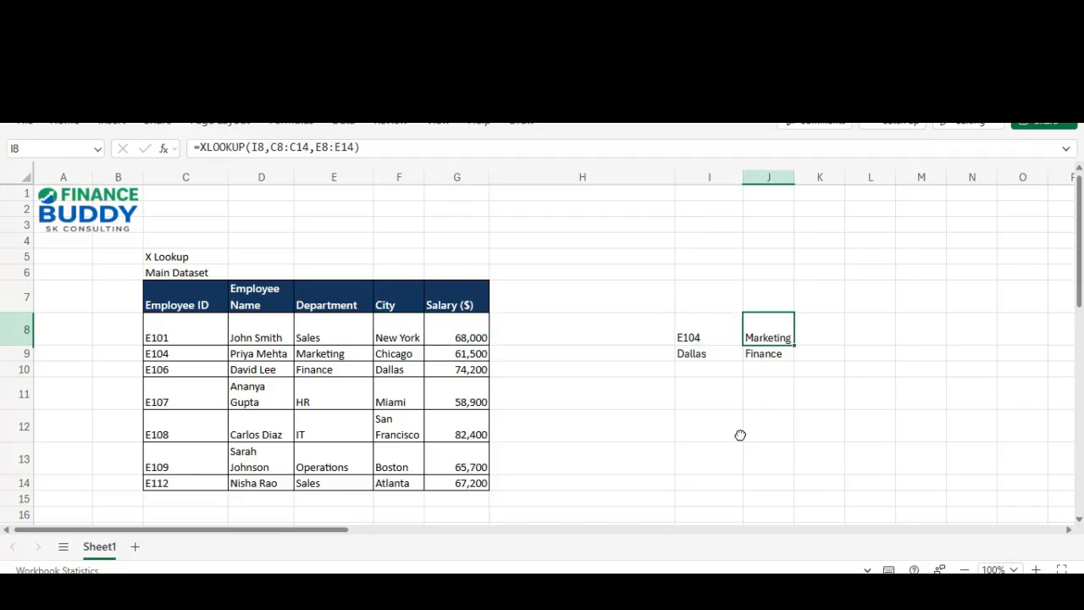
pyautogui.press('Left')
pyautogui.press('Left')
pyautogui.press('Right')
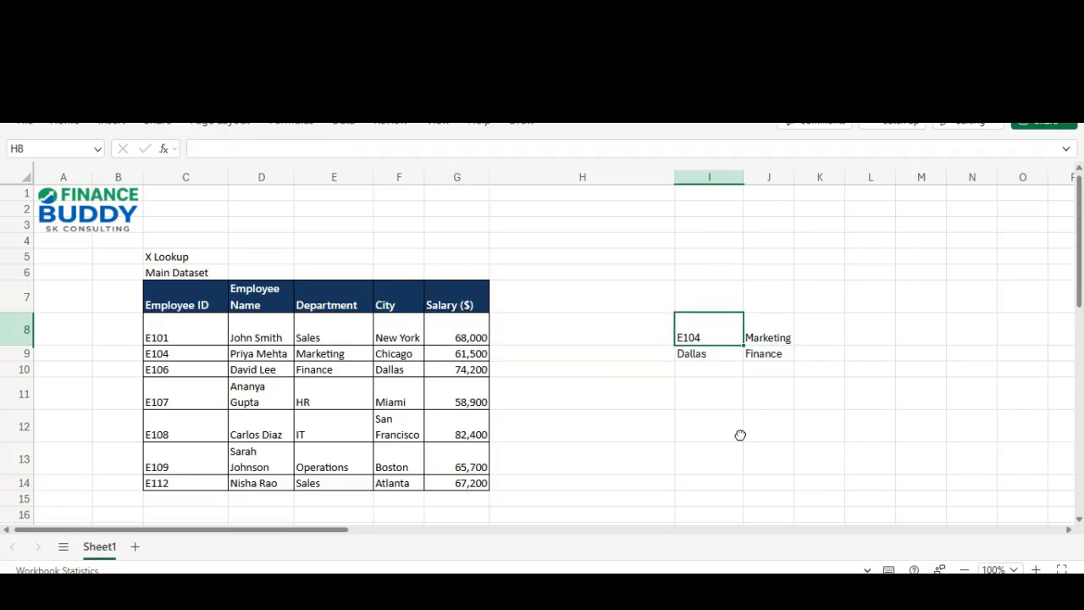
pyautogui.press('Up')
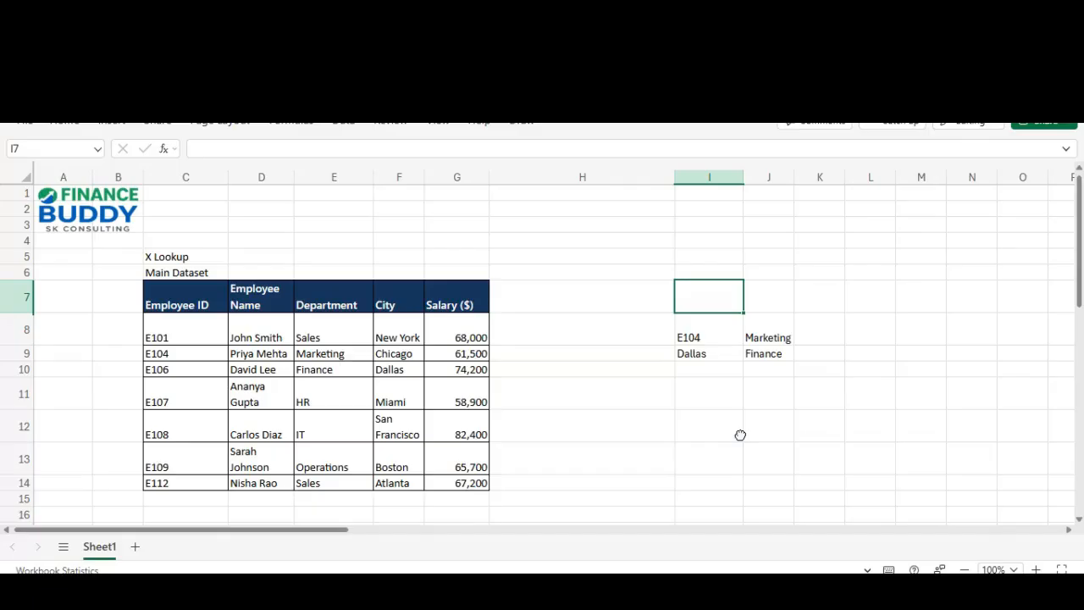
# Step: Delete the old Marketing and Finance results from J8 and J9
pyautogui.press('Down')
pyautogui.press('Right')
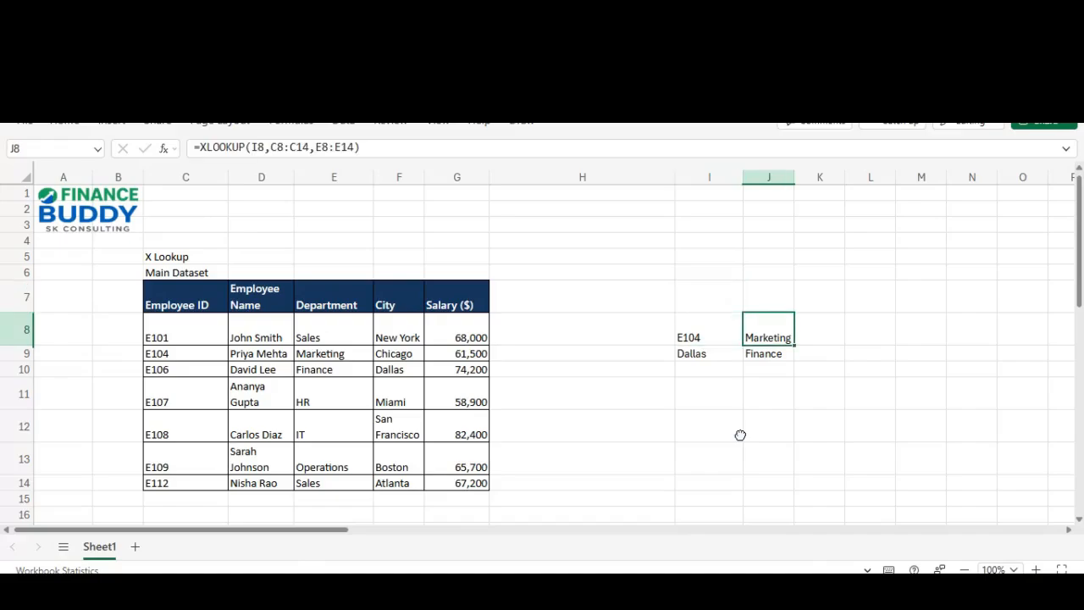
pyautogui.press('Delete')
pyautogui.press('Down')
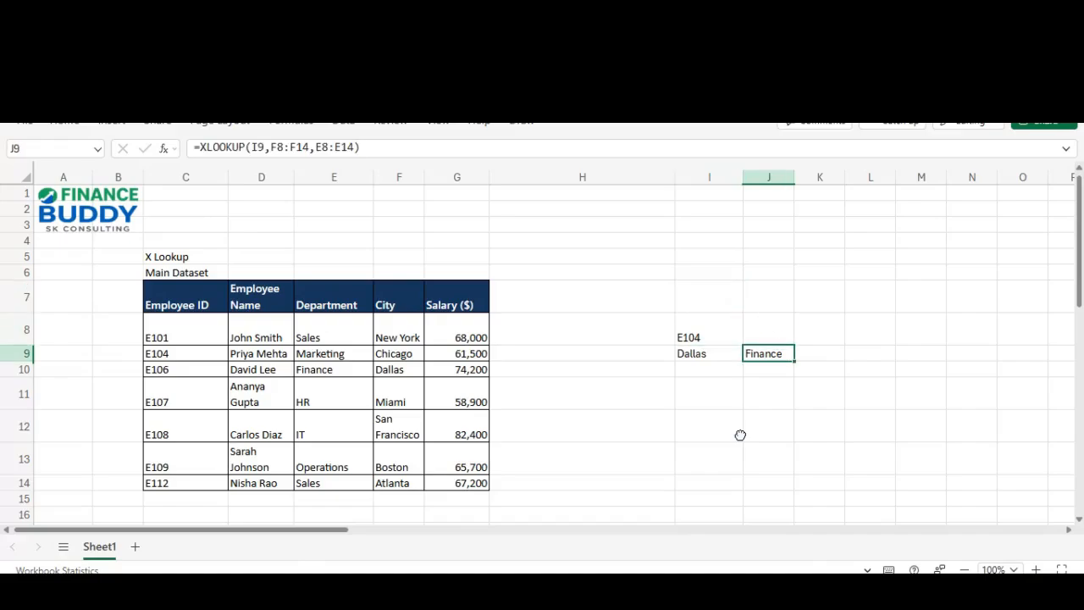
pyautogui.press('Delete')
# Step: Check the lookup values E104 and Dallas in I8:I9, ending on empty J8
pyautogui.press('Left')
pyautogui.hotkey('shift', 'Down')
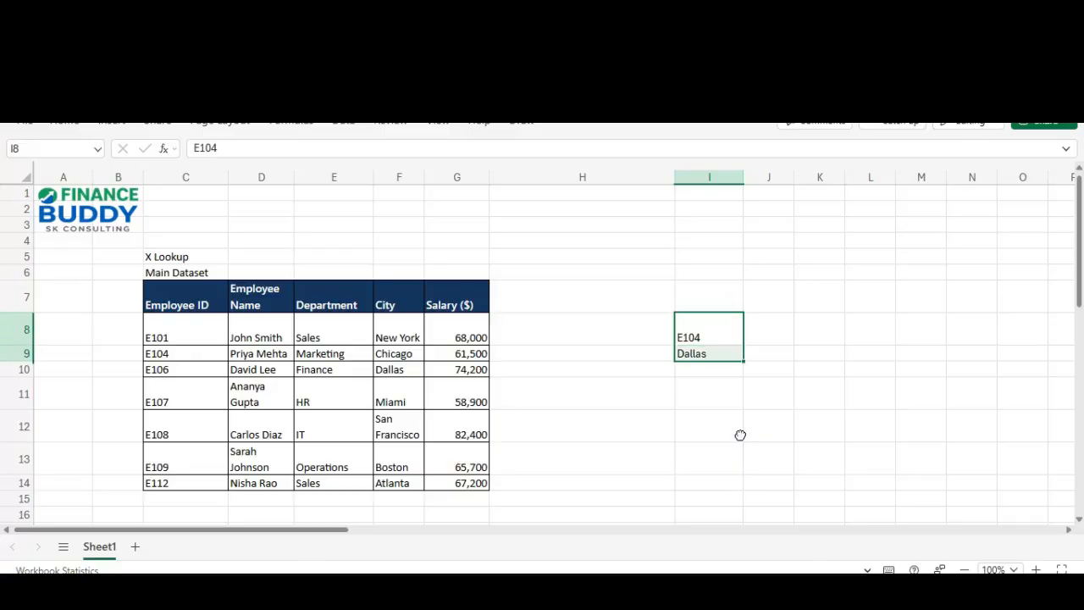
pyautogui.hotkey('shift', 'Up')
pyautogui.press('Right')
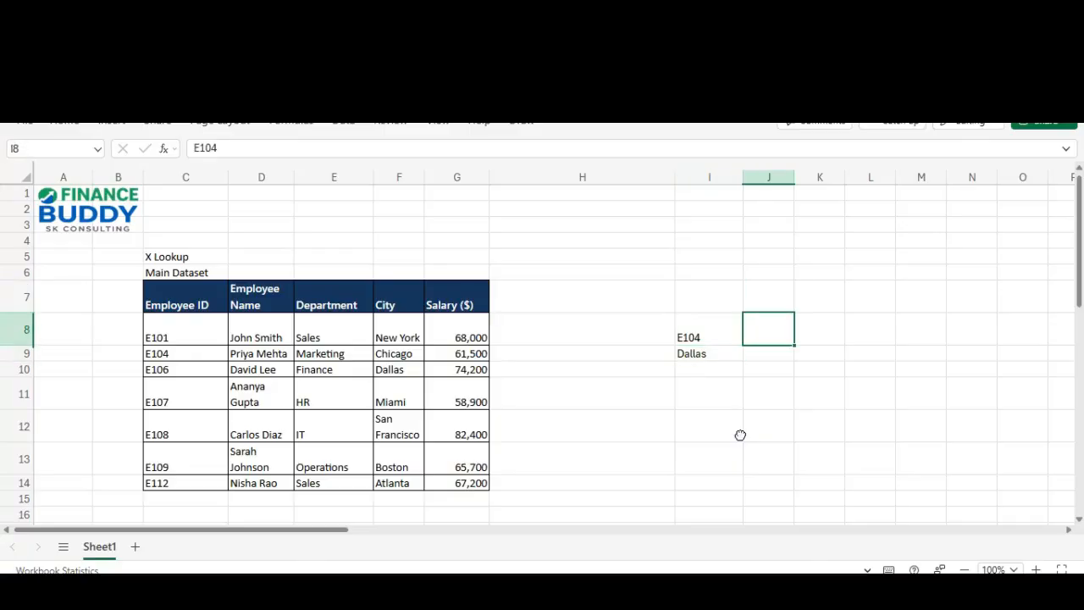
pyautogui.press('Left')
pyautogui.press('Down')
pyautogui.press('Up')
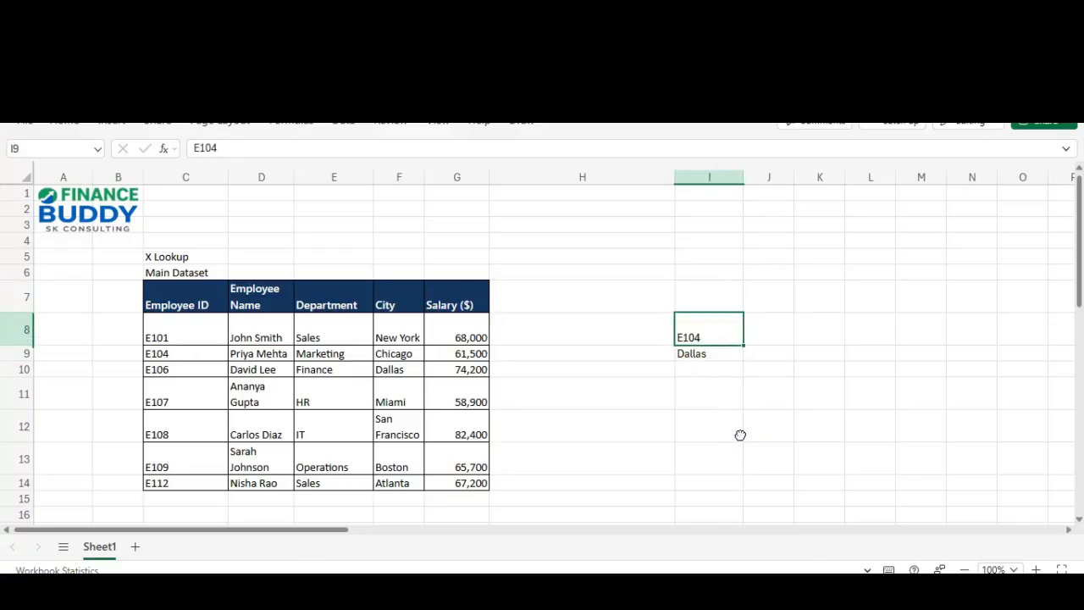
pyautogui.press('Right')
# Step: Start =XLOOKUP(I8, in J8 using E104 as the lookup value
pyautogui.write('=')
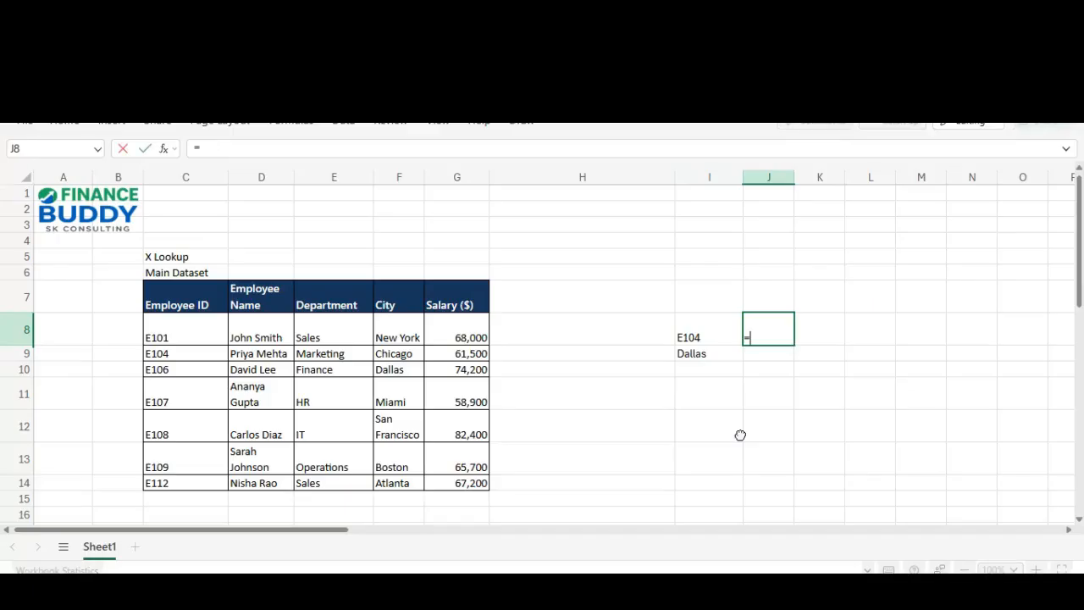
pyautogui.write('XLo')
pyautogui.press('Tab')
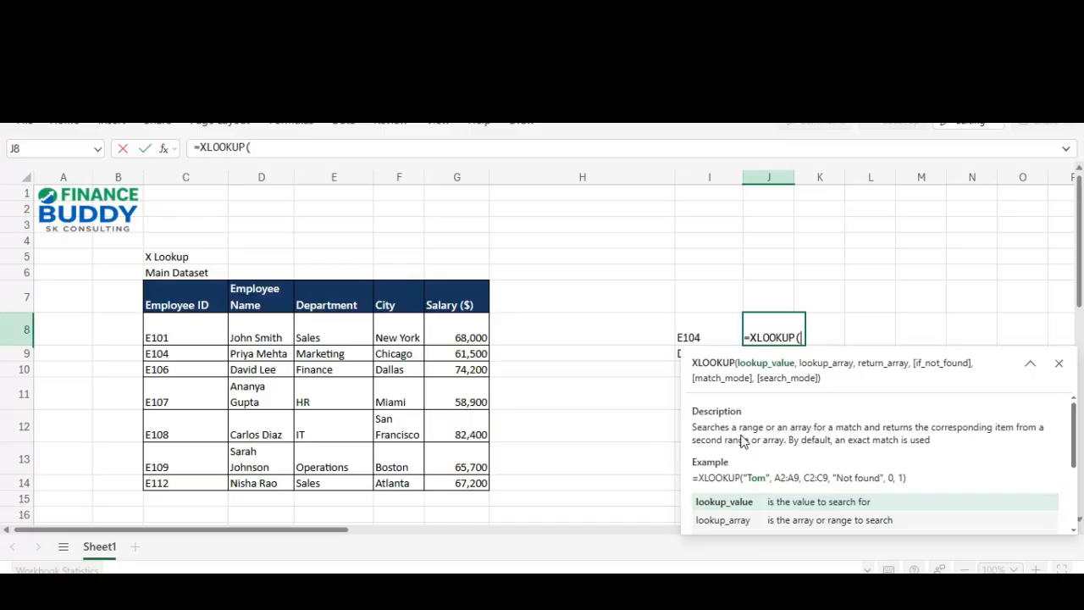
pyautogui.click(714, 331)
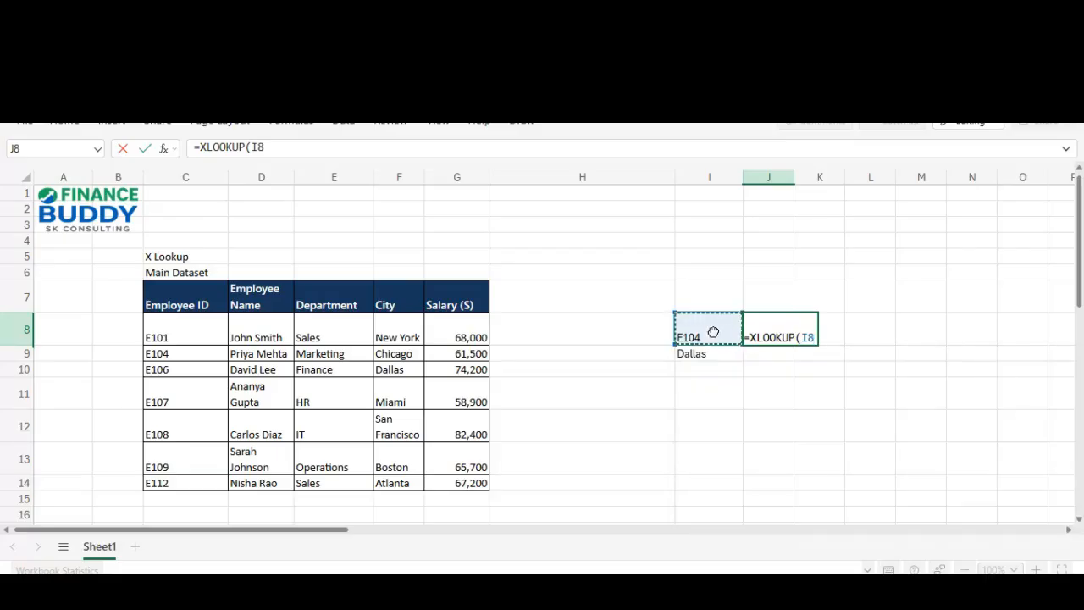
pyautogui.write(',')
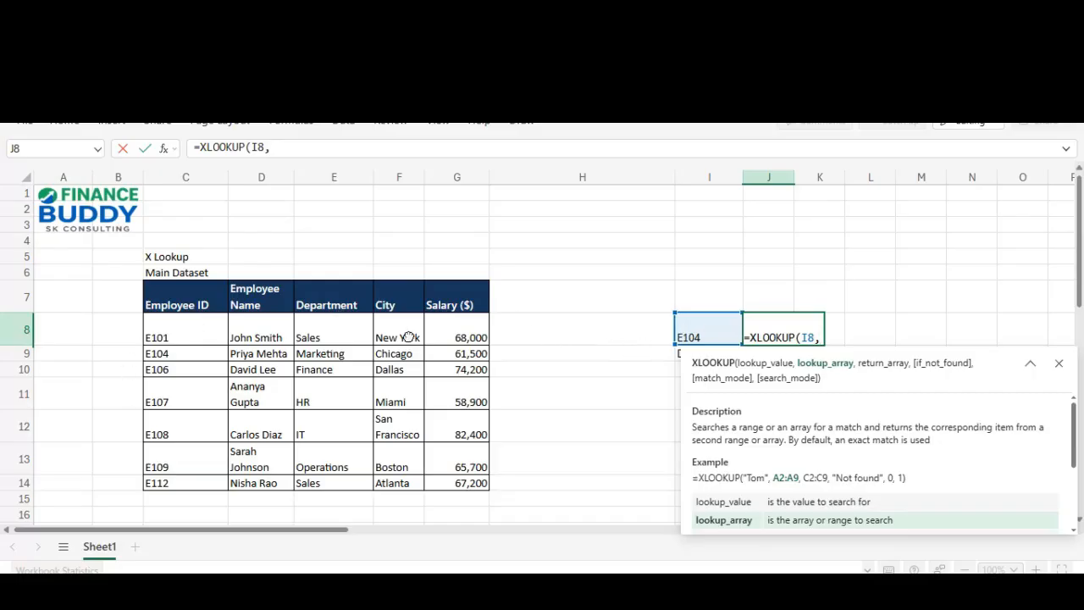
# Step: Finish J8 as =XLOOKUP(I8,C8:C14,F8:F14), searching Employee IDs and returning cities
pyautogui.moveTo(208, 321); pyautogui.dragTo(207, 479)
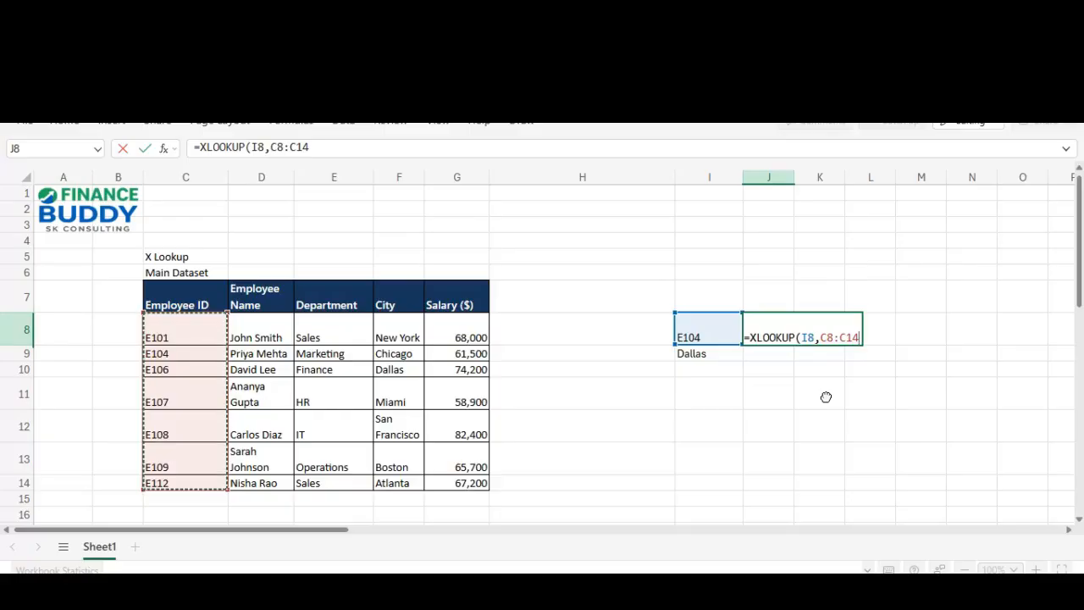
pyautogui.write(',')
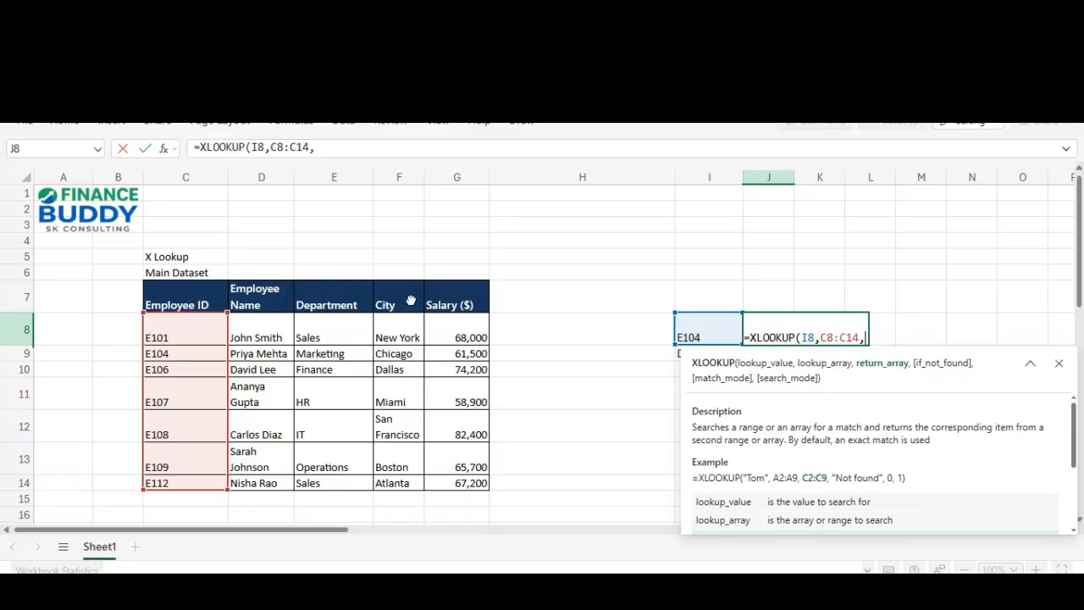
pyautogui.click(407, 327)
pyautogui.moveTo(407, 327); pyautogui.dragTo(416, 482)
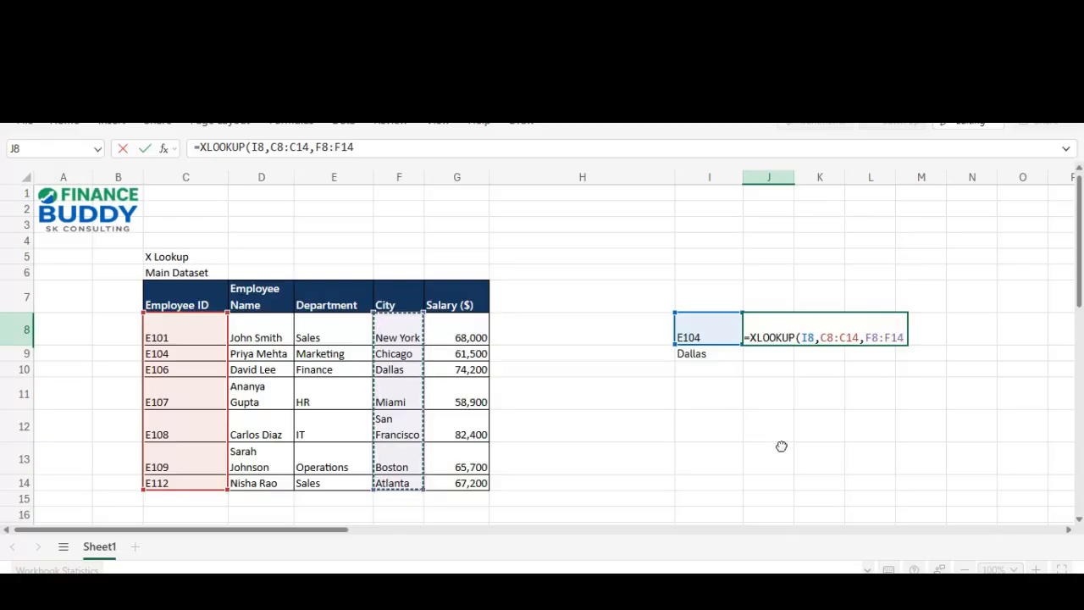
pyautogui.write(',')
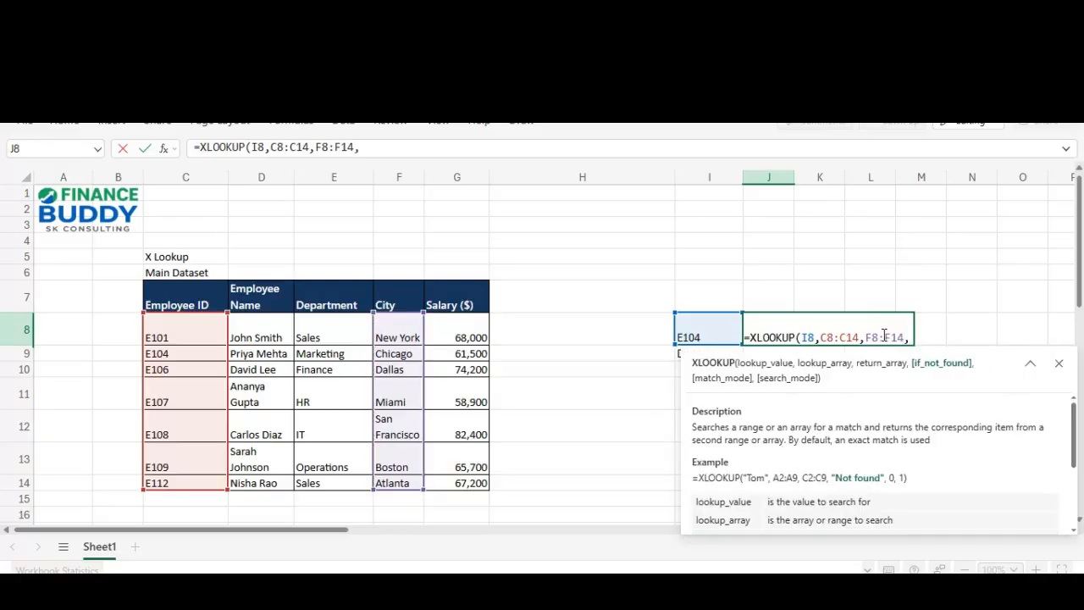
pyautogui.moveTo(883, 338)
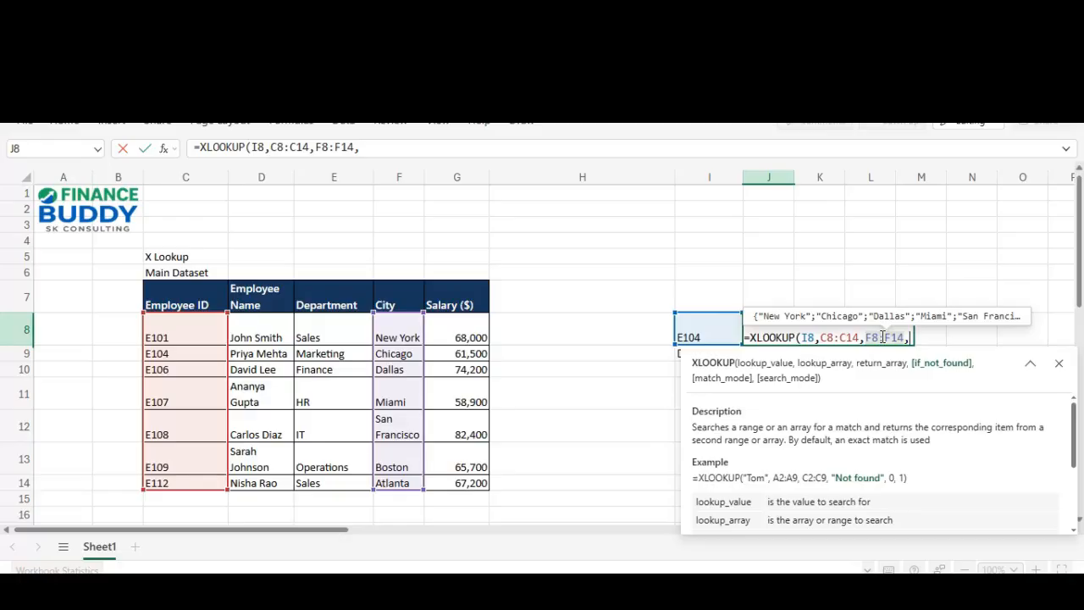
pyautogui.press('BackSpace')
pyautogui.write(',')
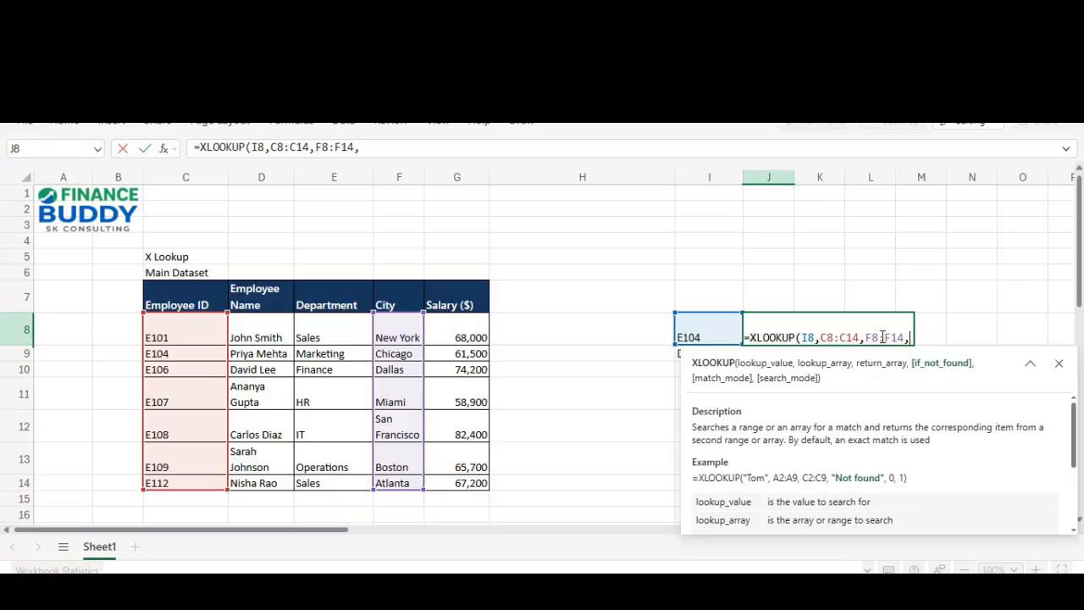
pyautogui.press('BackSpace')
pyautogui.write(')')
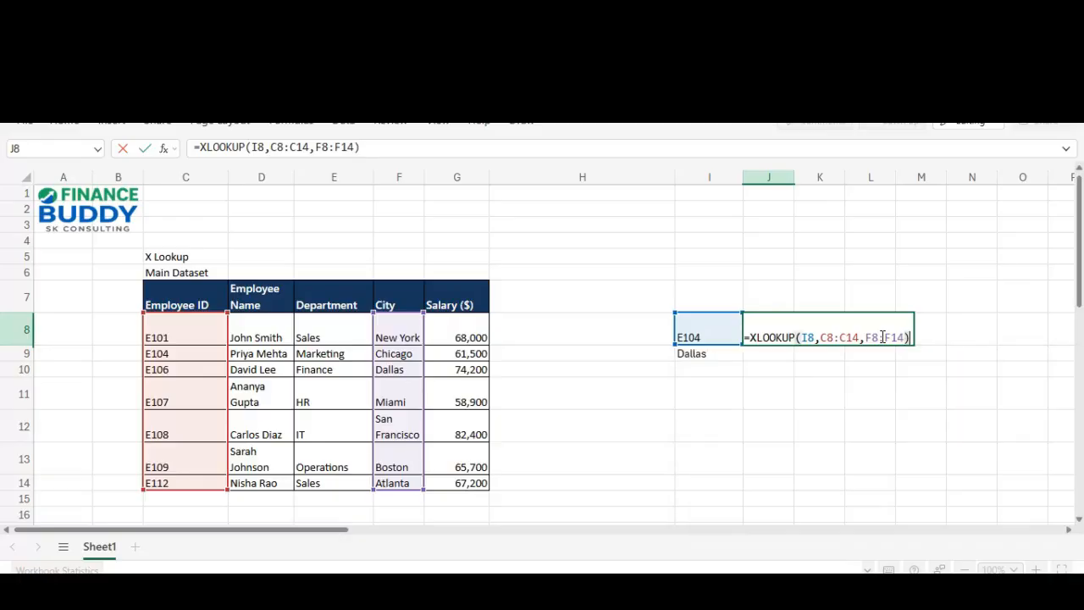
pyautogui.press('Return')
# Step: Commit J8's XLOOKUP so it shows Chicago for E104
pyautogui.click(881, 336)
pyautogui.press('F2')
pyautogui.press('Return')
pyautogui.press('Up')
pyautogui.press('F2')
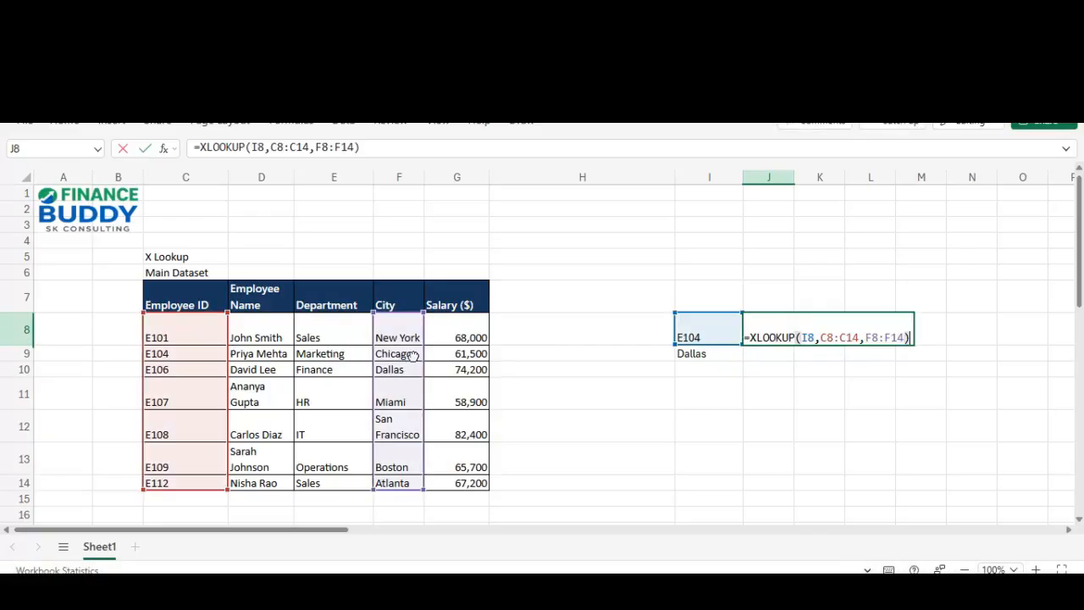
pyautogui.press('Return')
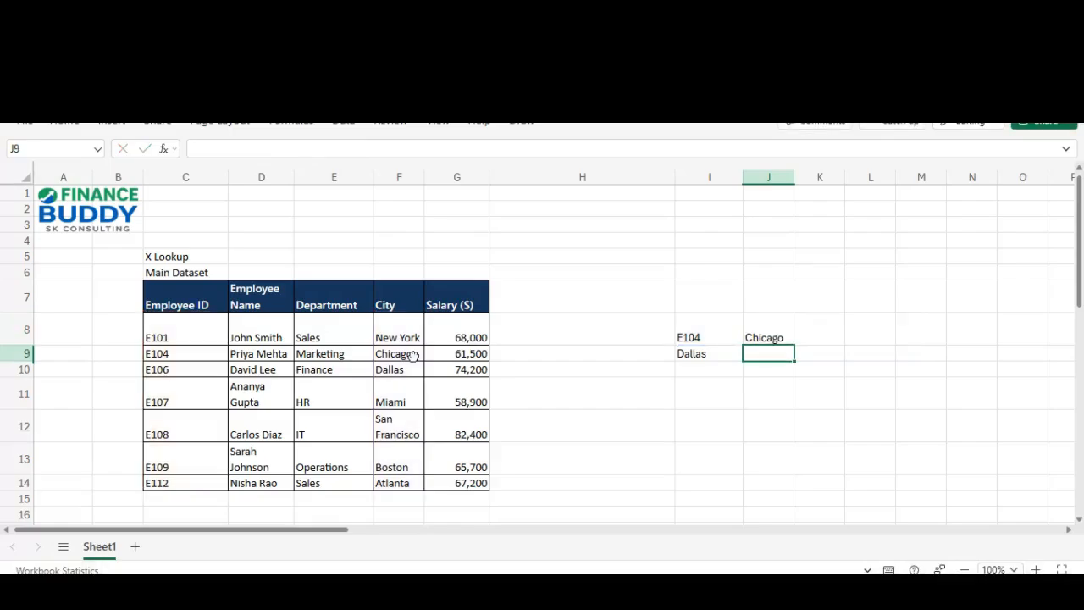
# Step: Review J8's formula ranges and confirm J9 beside Dallas stays empty
pyautogui.press('Up')
pyautogui.press('Down')
pyautogui.press('Up')
pyautogui.press('F2')
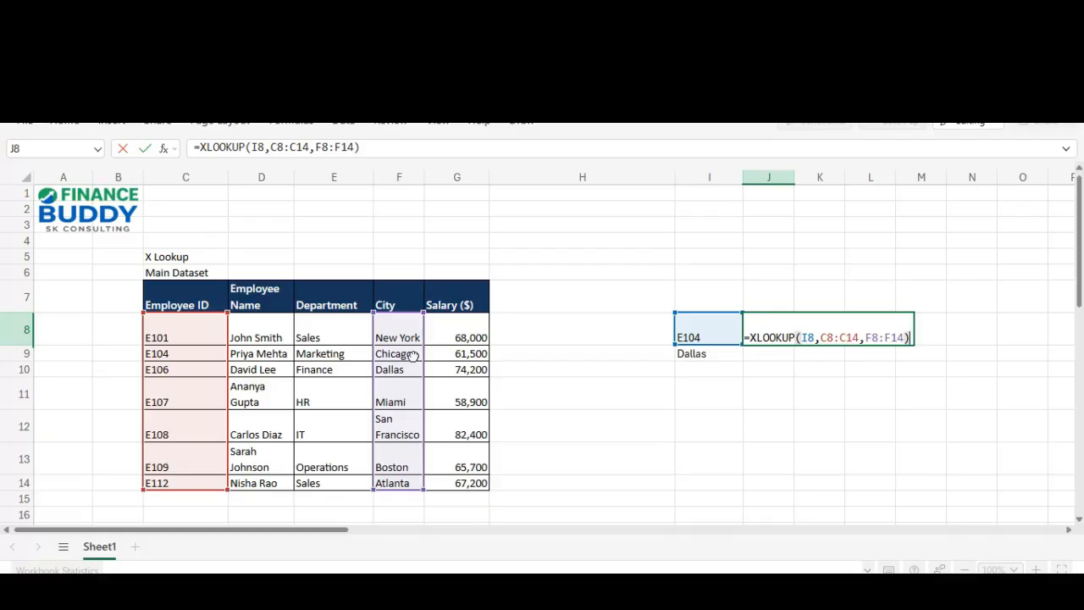
pyautogui.press('Escape')
pyautogui.press('Down')
pyautogui.press('Escape')
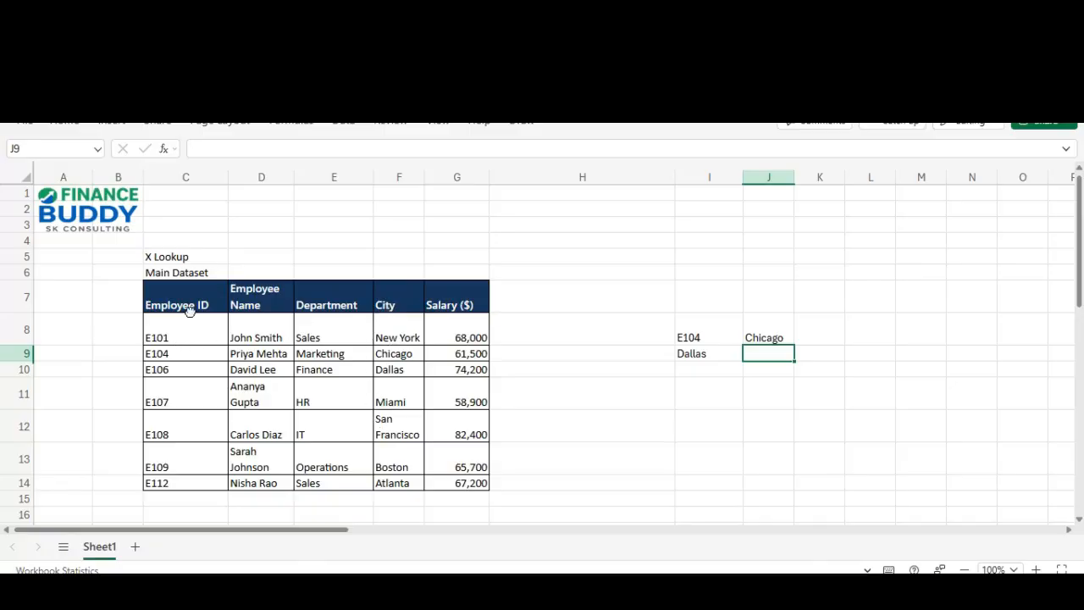
pyautogui.press('Left')
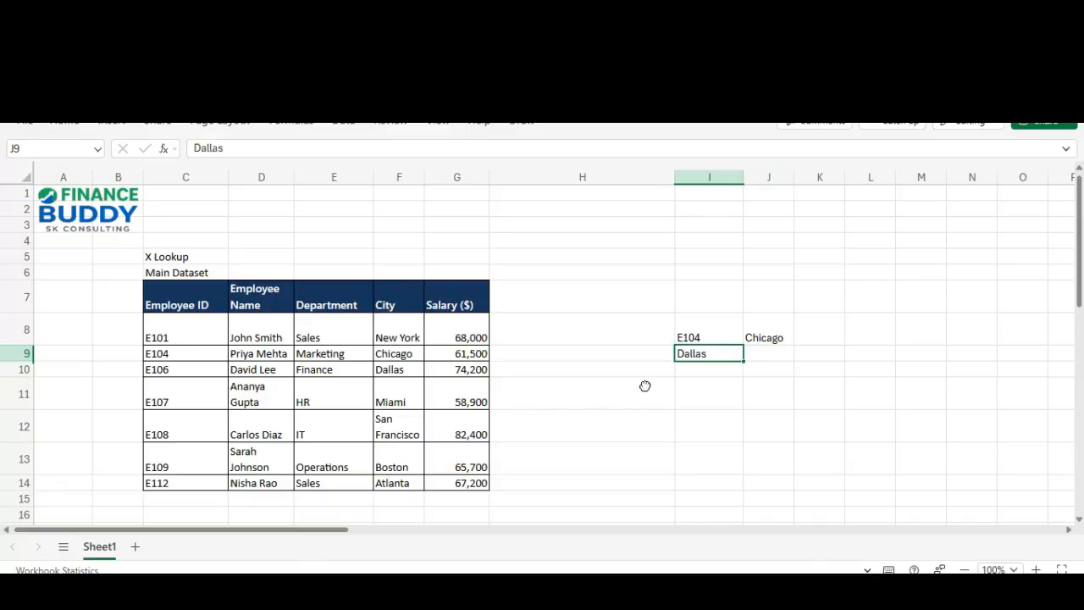
pyautogui.press('Right')
pyautogui.press('Up')
pyautogui.press('Down')
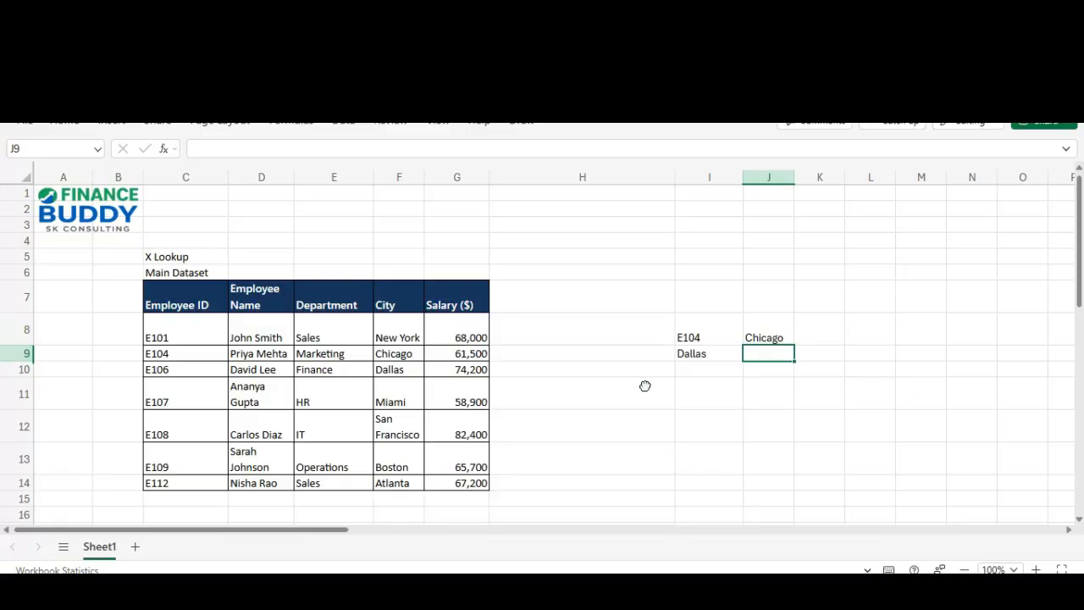
# Step: Enter =XLOOKUP(I9,F8:F14,D8:D14 in J9 to find the employee name for Dallas
pyautogui.write('=xlo')
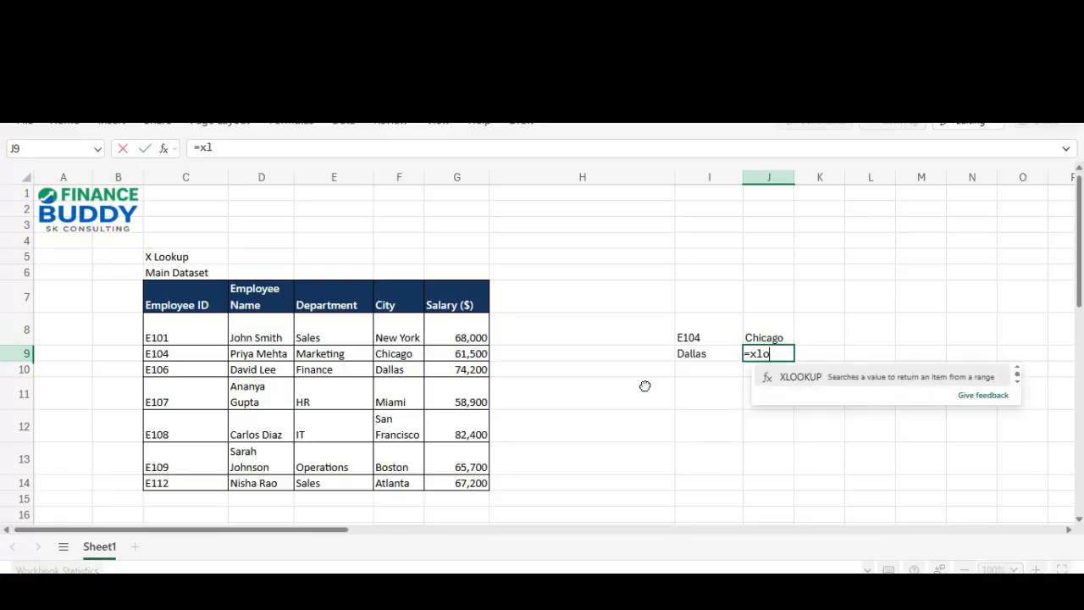
pyautogui.press('Tab')
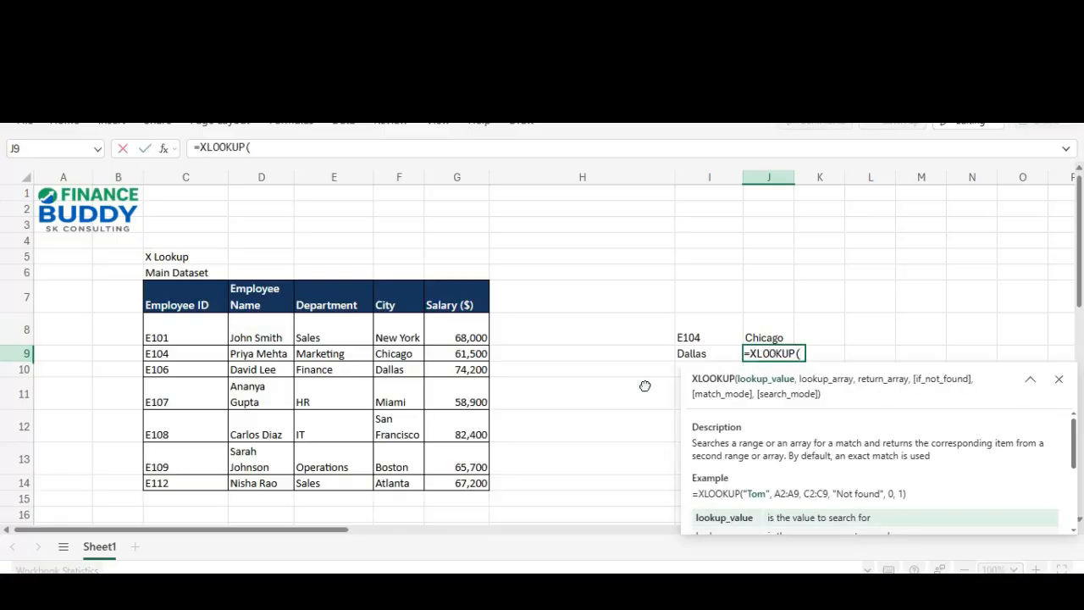
pyautogui.press('Left')
pyautogui.write(',')
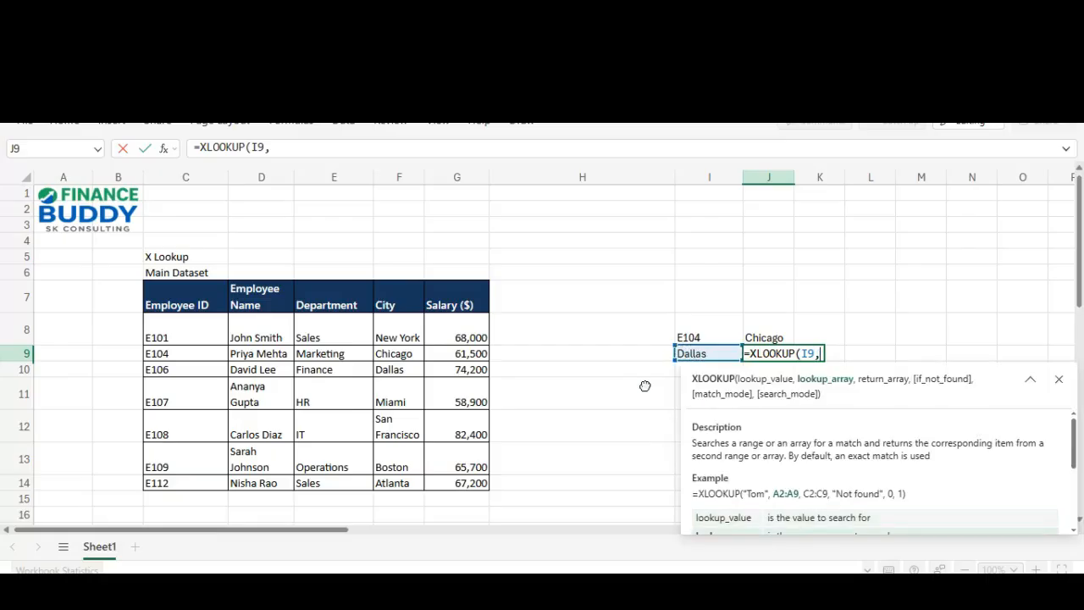
pyautogui.moveTo(408, 327); pyautogui.dragTo(407, 482)
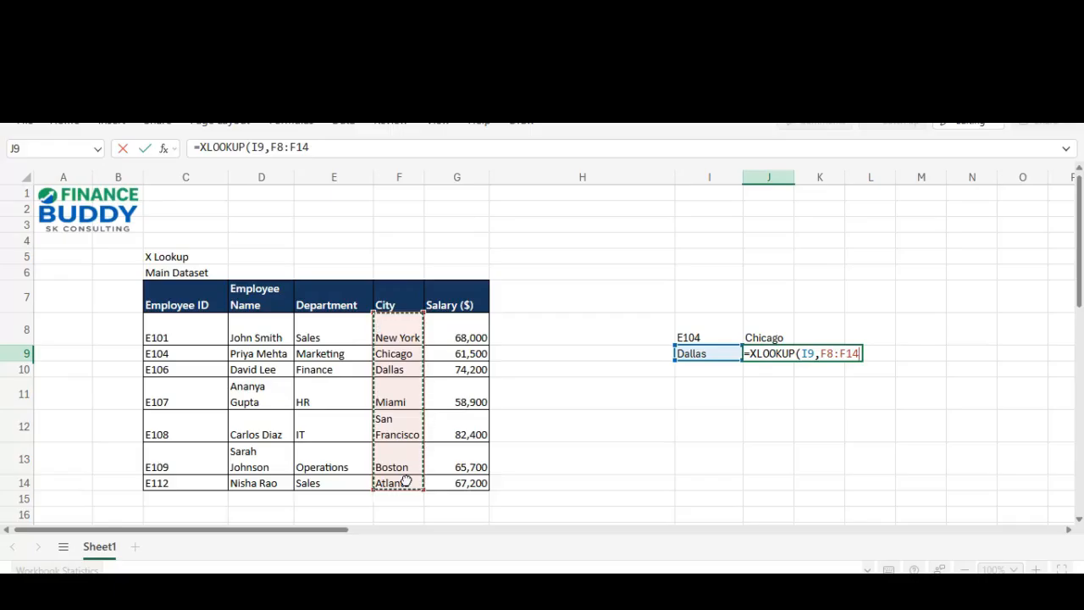
pyautogui.write(',')
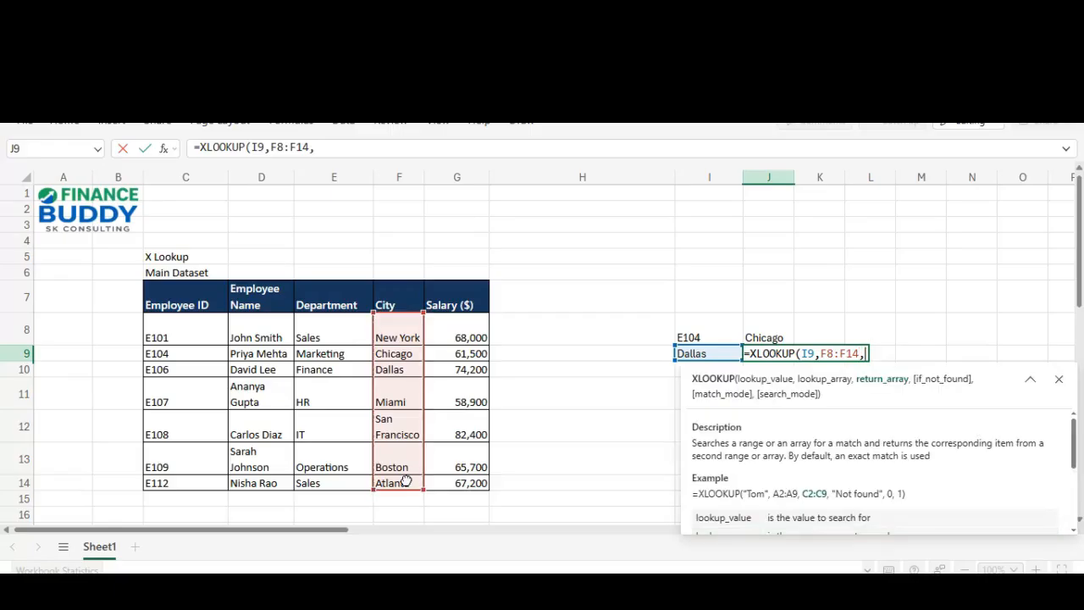
pyautogui.moveTo(189, 337); pyautogui.dragTo(193, 486)
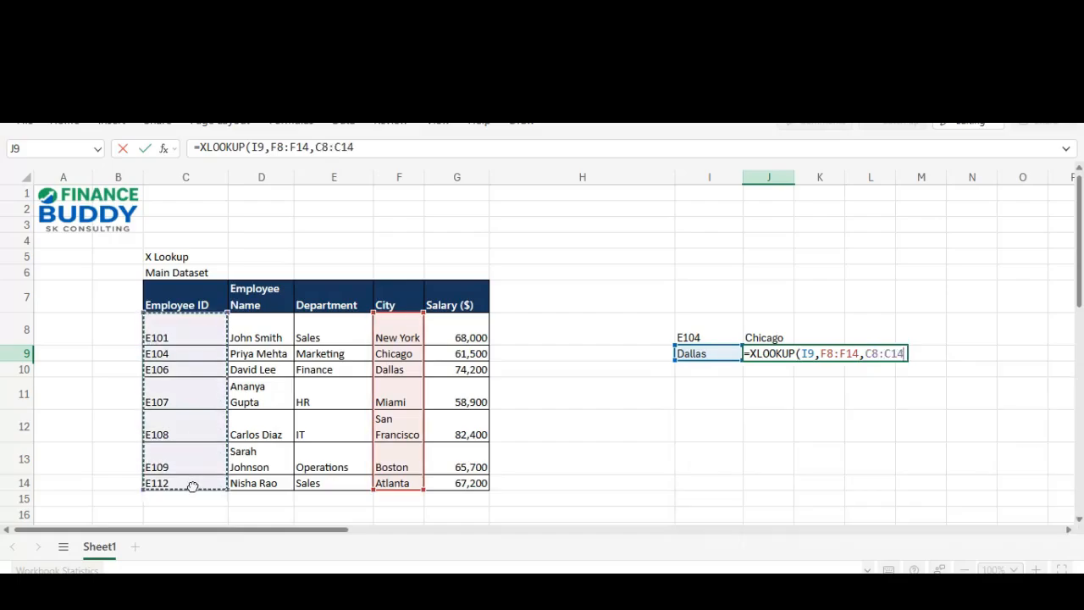
pyautogui.click(267, 335)
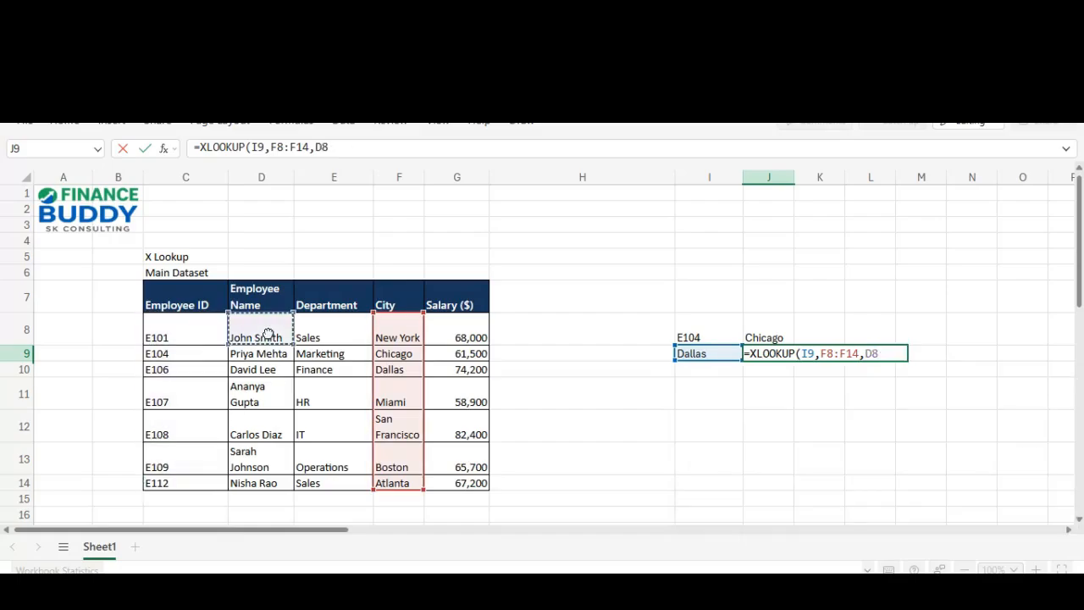
pyautogui.moveTo(267, 335); pyautogui.dragTo(275, 484)
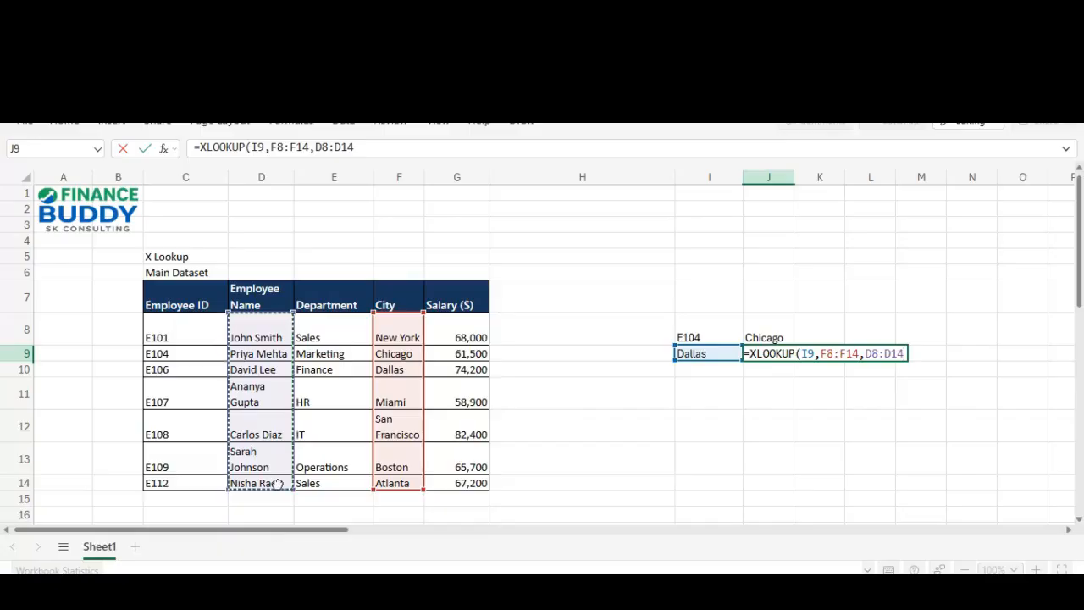
# Step: Close and commit J9's name lookup formula
pyautogui.write(')')
pyautogui.press('Return')
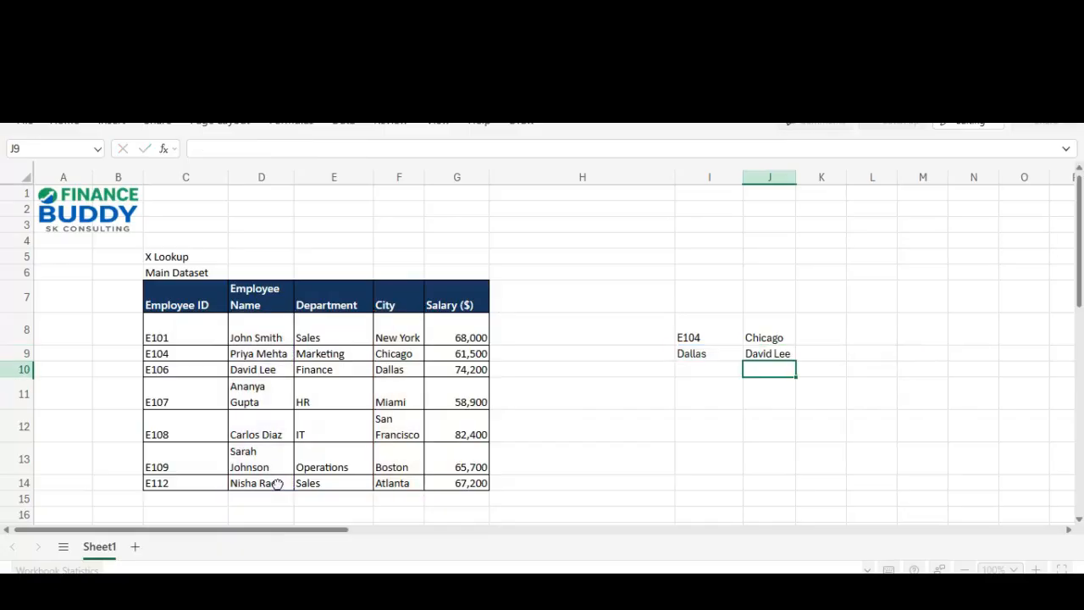
pyautogui.press('Up')
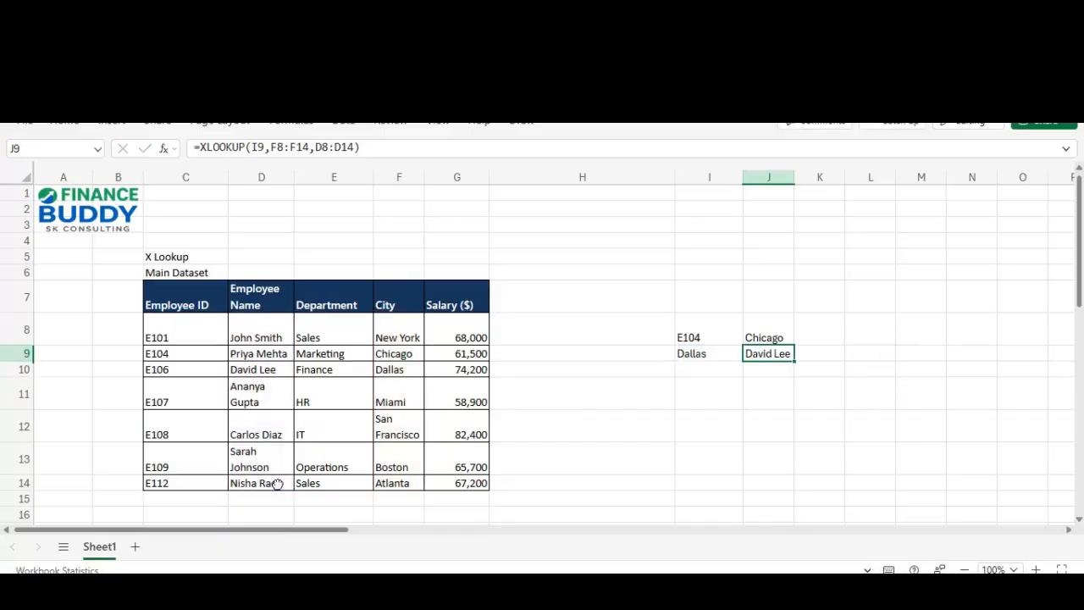
pyautogui.press('Left')
pyautogui.press('Right')
pyautogui.press('Left')
pyautogui.press('Right')
# Step: Change I9 from Dallas to Chicago and check J9's updated employee name
pyautogui.press('Left')
pyautogui.write('Ch')
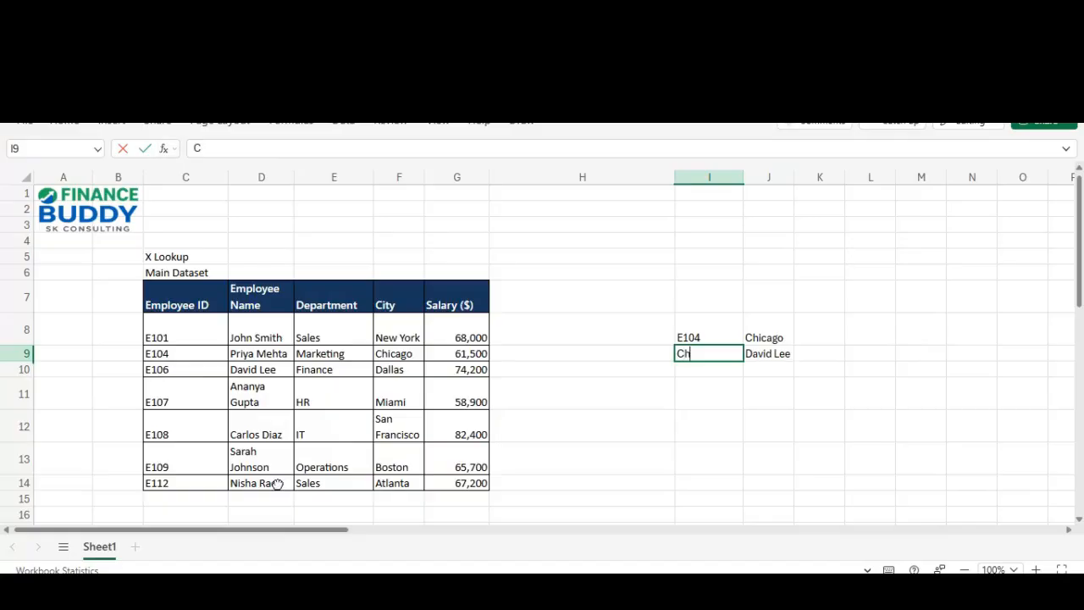
pyautogui.write('icago')
pyautogui.press('Return')
pyautogui.press('Up')
pyautogui.press('Right')
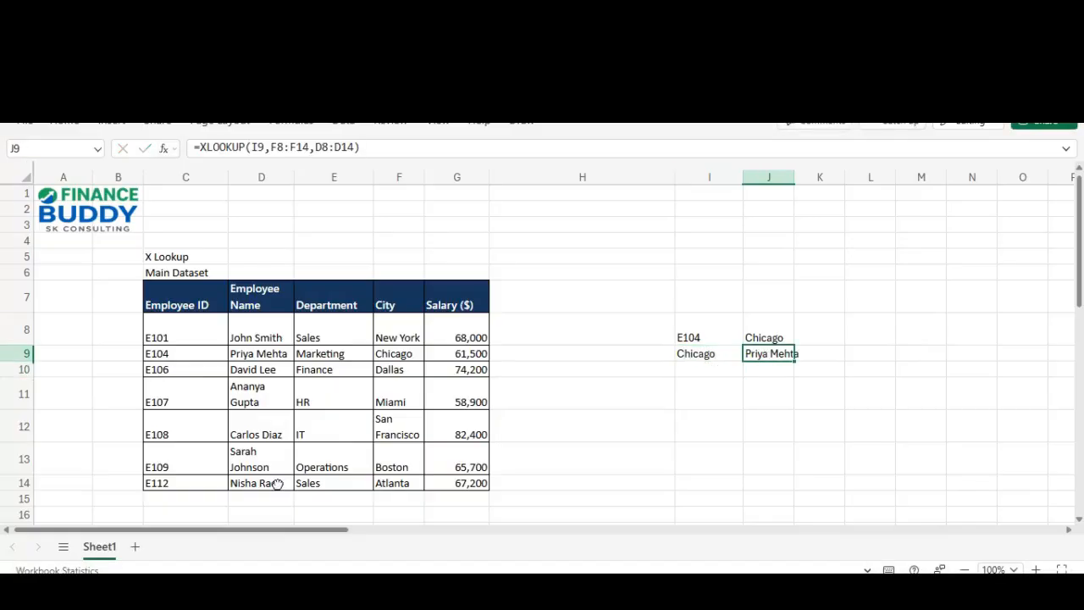
pyautogui.press('Up')
pyautogui.press('Down')
pyautogui.press('Left')
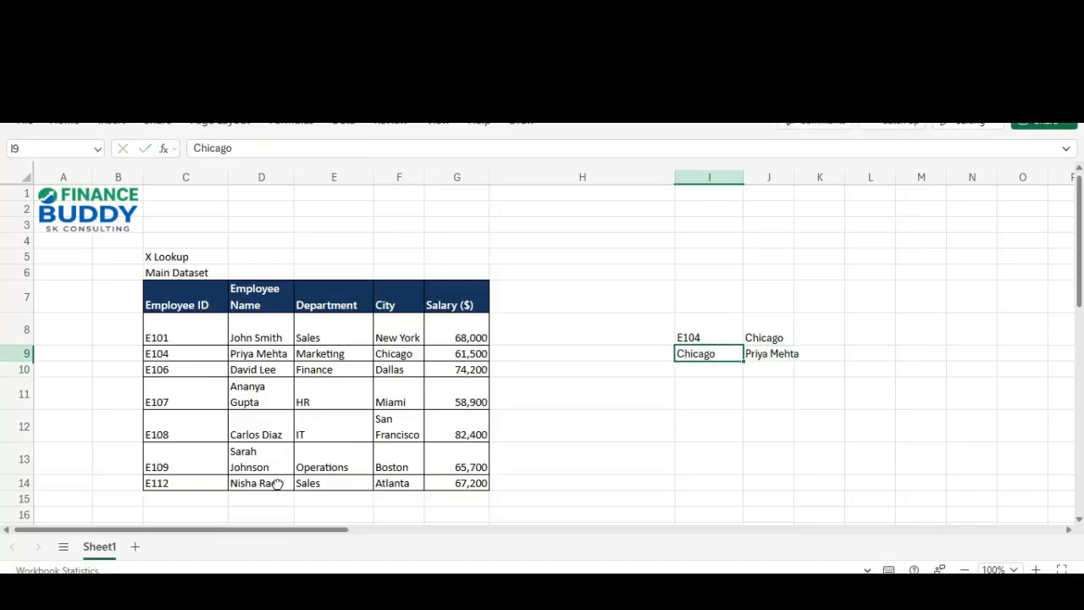
pyautogui.press('Right')
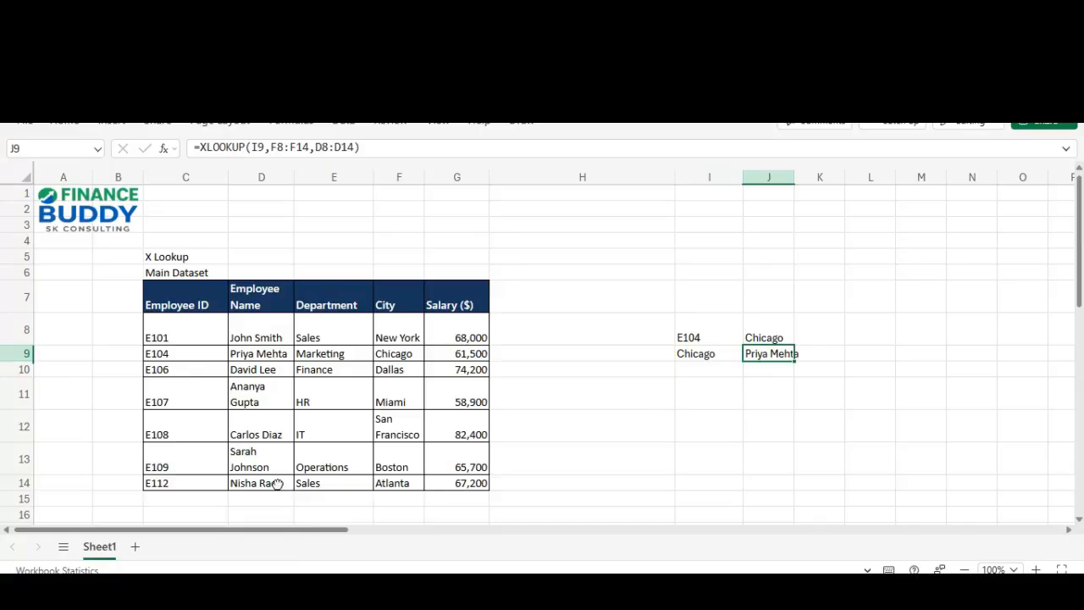
pyautogui.press('Up')
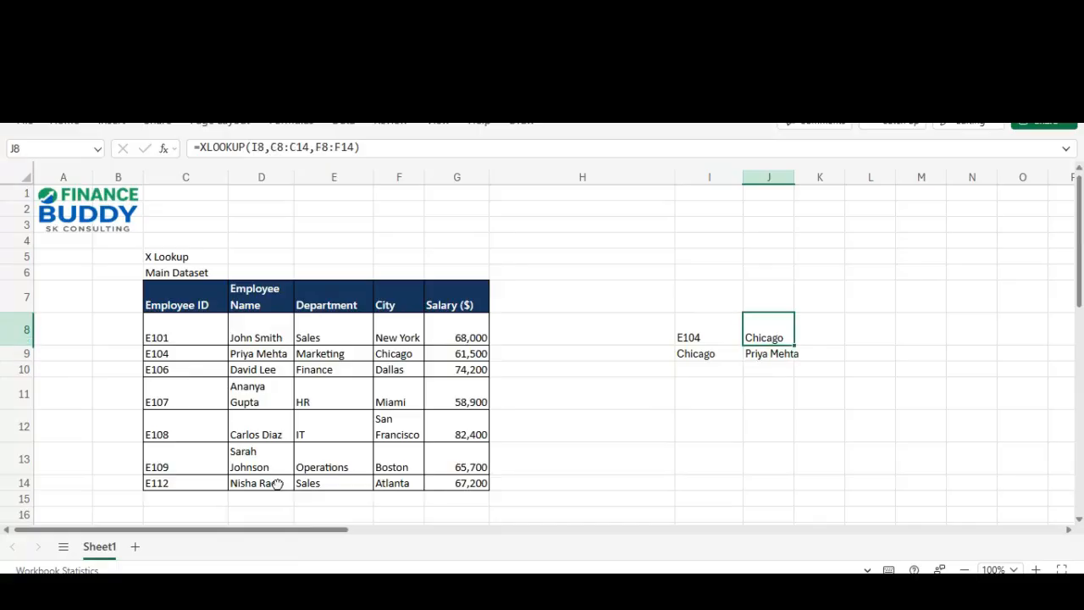
pyautogui.press('F2')
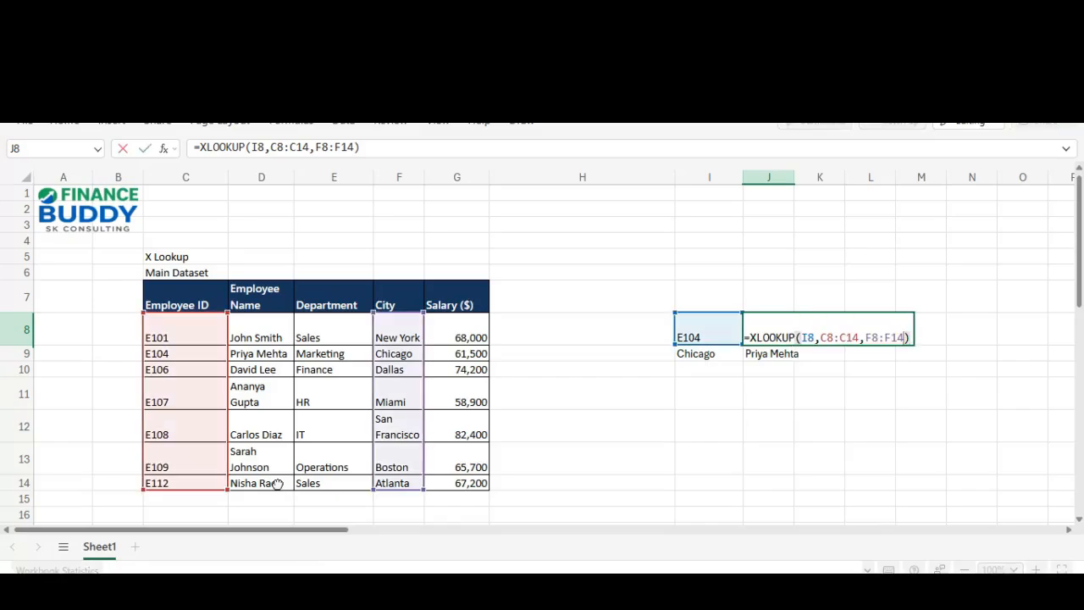
pyautogui.hotkey('shift', 'Left')
pyautogui.hotkey('shift', 'Left')
pyautogui.hotkey('shift', 'Left')
pyautogui.hotkey('shift', 'Left')
pyautogui.hotkey('shift', 'Left')
pyautogui.hotkey('shift', 'Left')
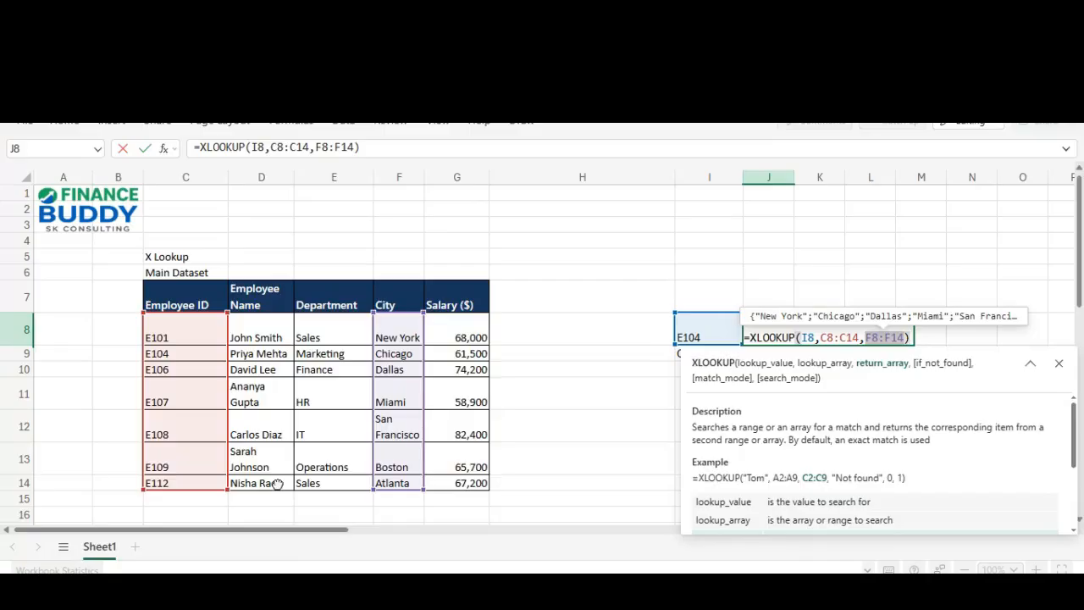
pyautogui.press('Right')
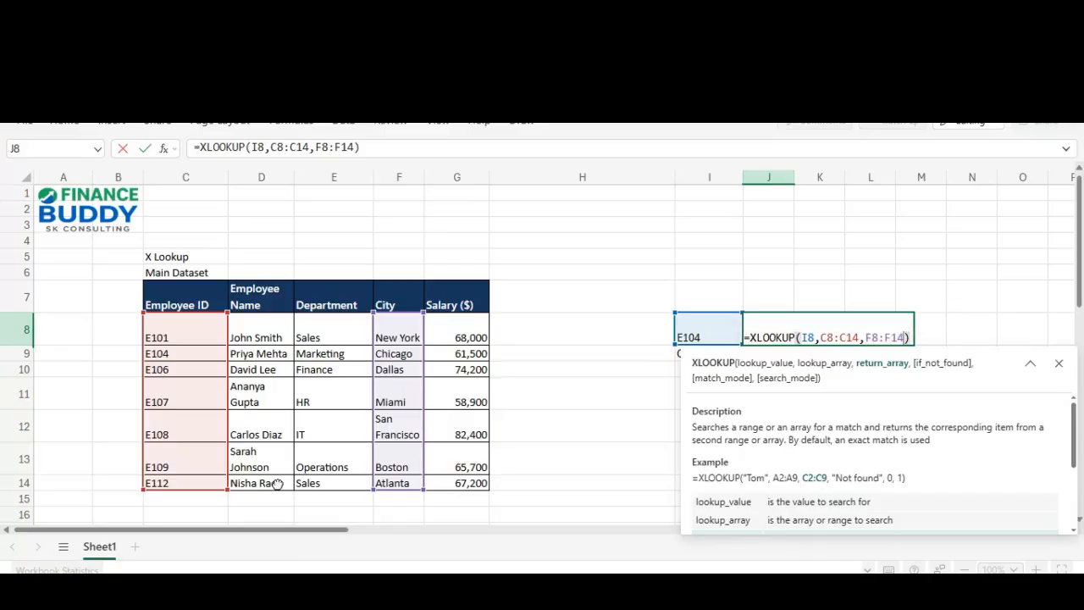
pyautogui.hotkey('shift', 'Left')
pyautogui.hotkey('shift', 'Left')
pyautogui.hotkey('shift', 'Left')
pyautogui.hotkey('shift', 'Left')
pyautogui.hotkey('shift', 'Left')
pyautogui.hotkey('shift', 'Left')
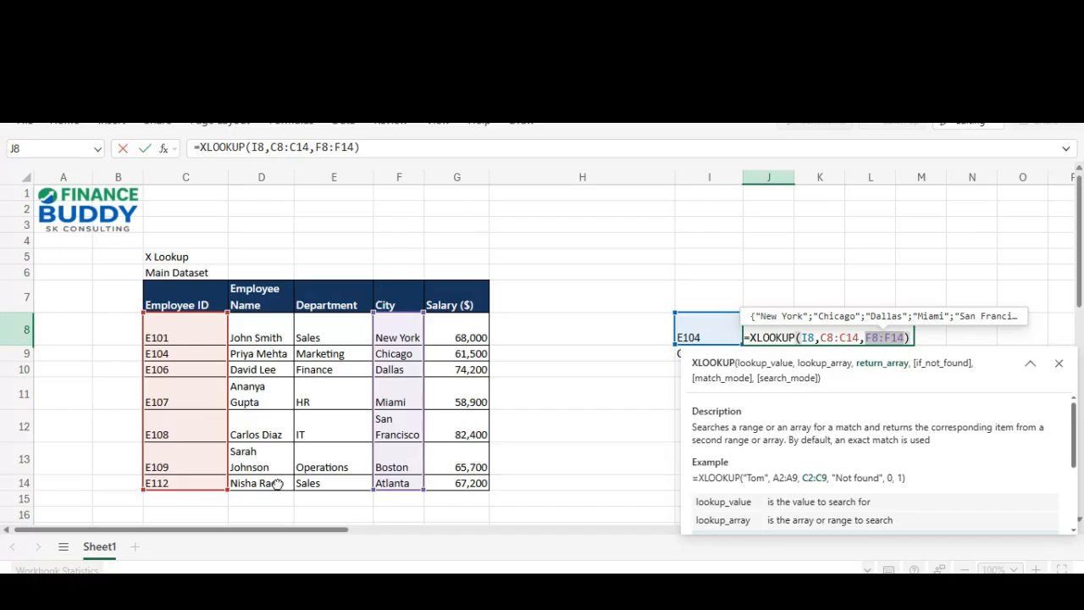
pyautogui.press('Escape')
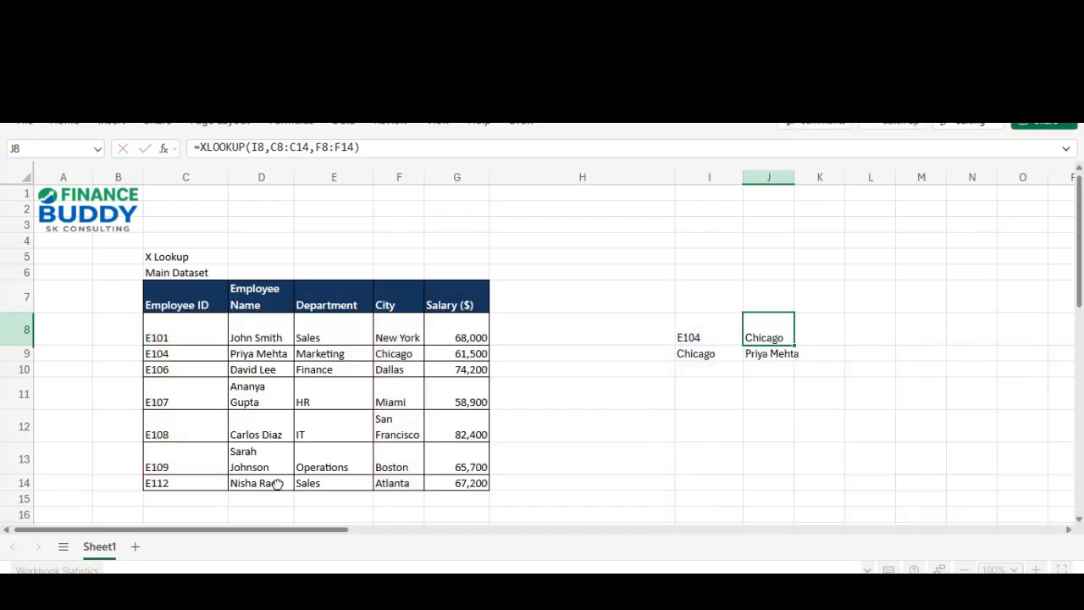
pyautogui.press('Down')
pyautogui.press('F2')
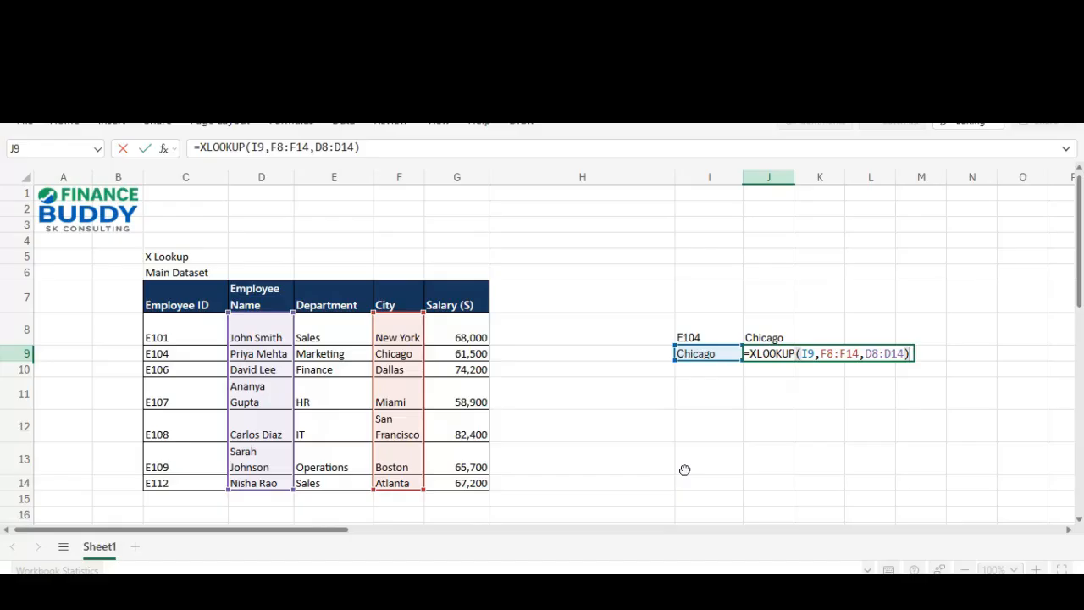
pyautogui.hotkey('ctrl', 'Return')
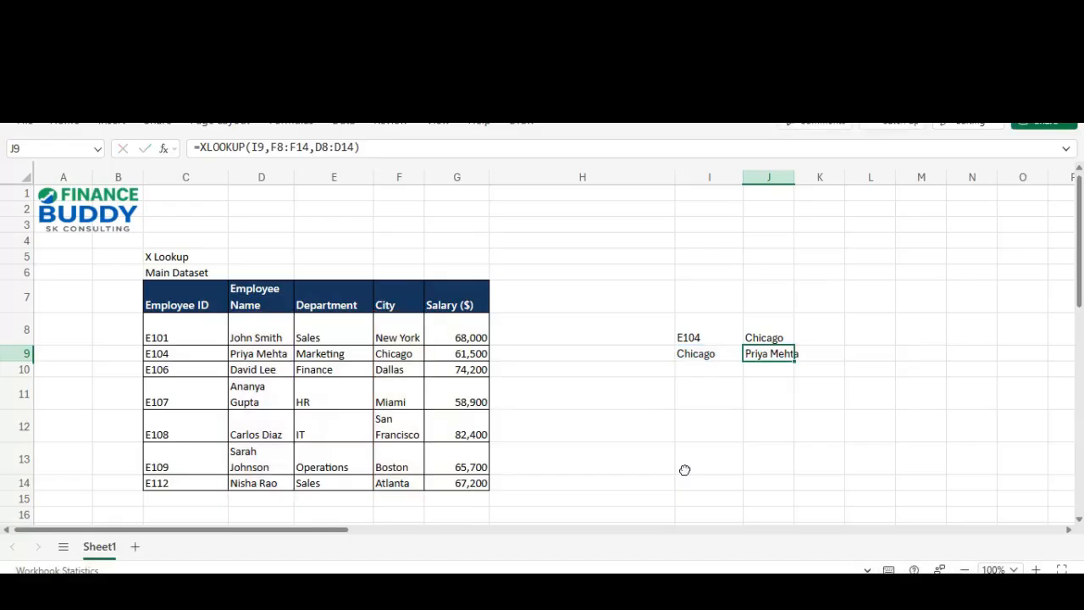
pyautogui.press('Left')
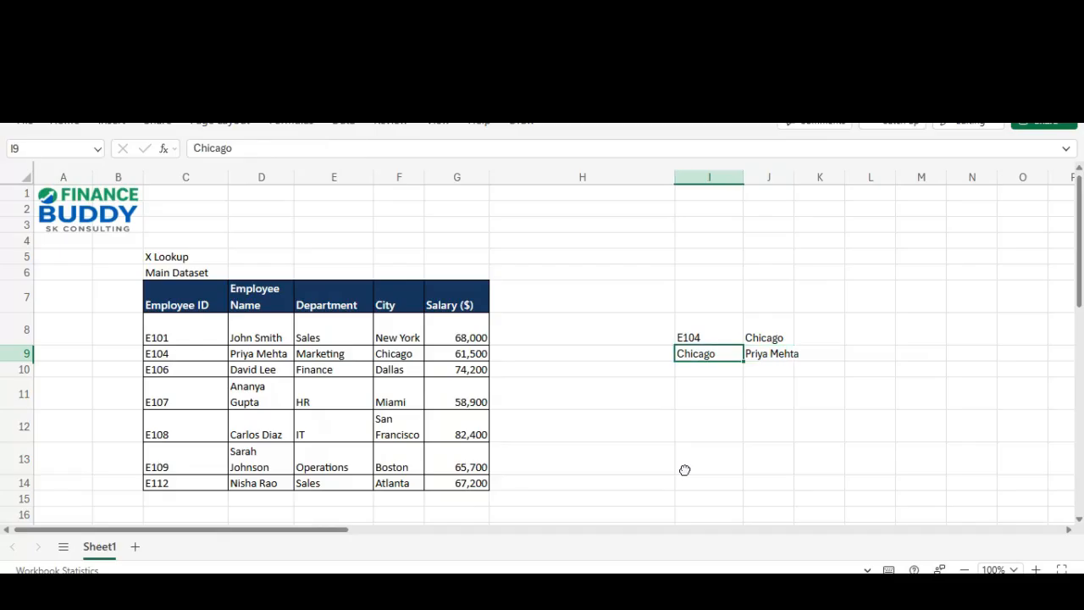
pyautogui.press('Down')
pyautogui.press('Down')
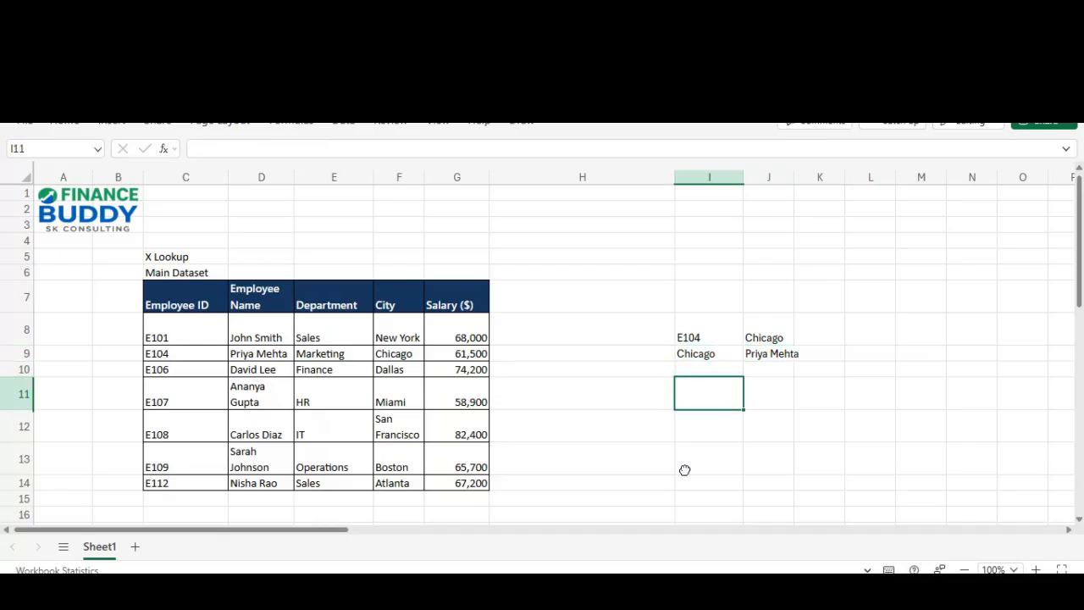
pyautogui.press('Right')
pyautogui.press('Left')
# Step: Enter City in I11 as the header to look up
pyautogui.click(24, 370)
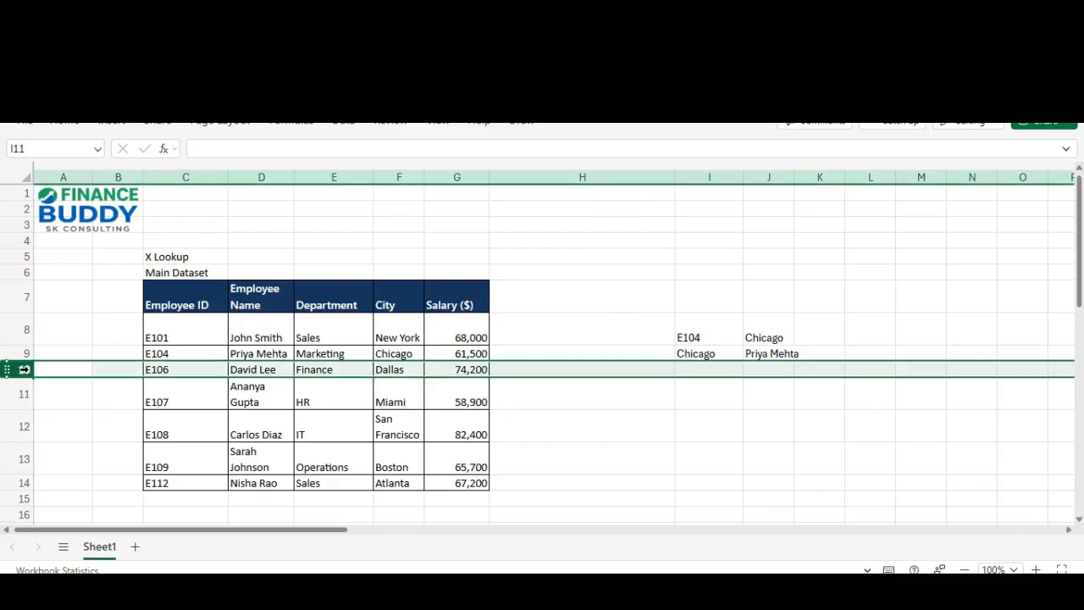
pyautogui.click(708, 394)
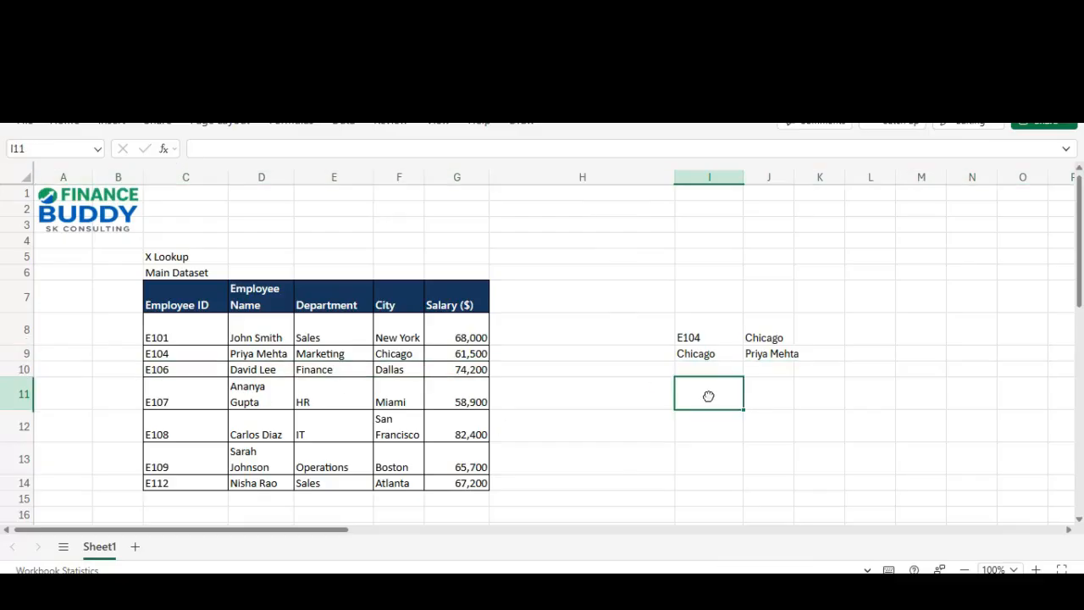
pyautogui.click(322, 366)
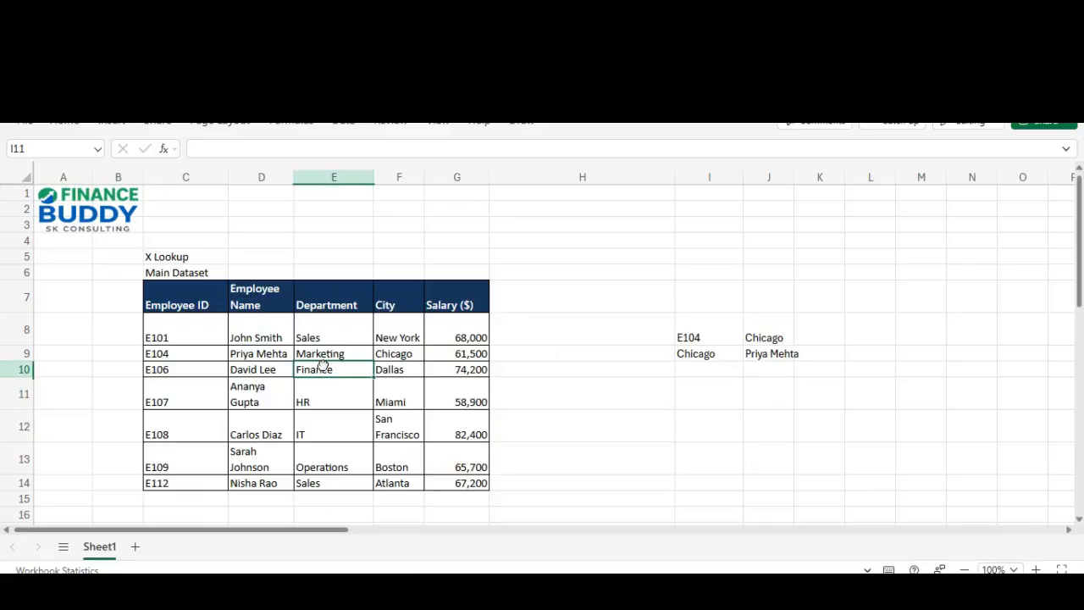
pyautogui.press('Right')
pyautogui.press('Right')
pyautogui.hotkey('shift', 'Left')
pyautogui.hotkey('shift', 'Left')
pyautogui.hotkey('shift', 'Left')
pyautogui.hotkey('shift', 'Left')
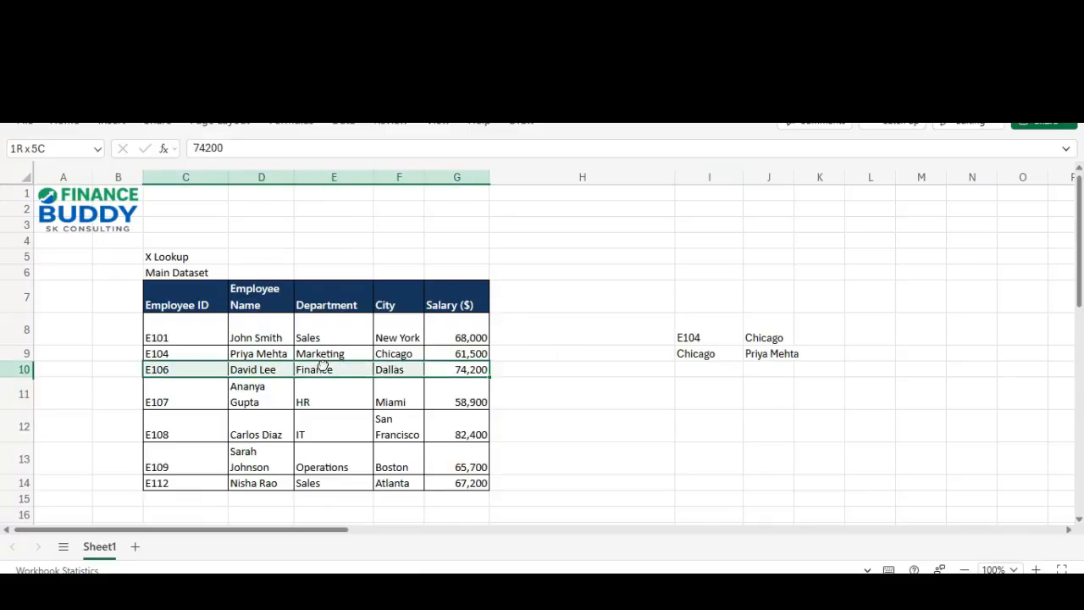
pyautogui.press('Right')
pyautogui.press('Right')
pyautogui.press('Right')
pyautogui.press('Left')
pyautogui.press('Down')
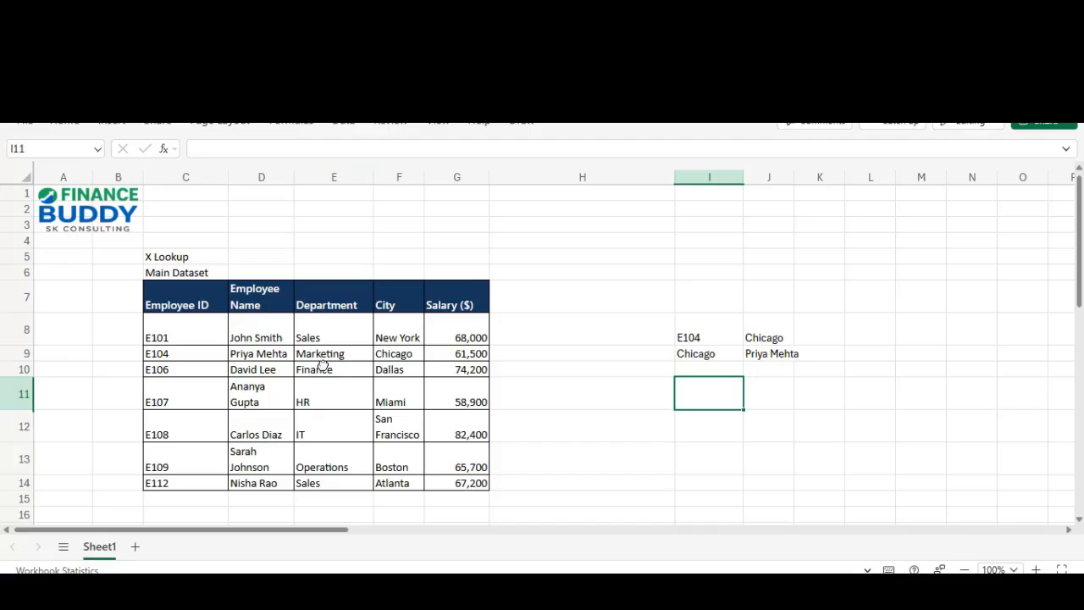
pyautogui.press('Up')
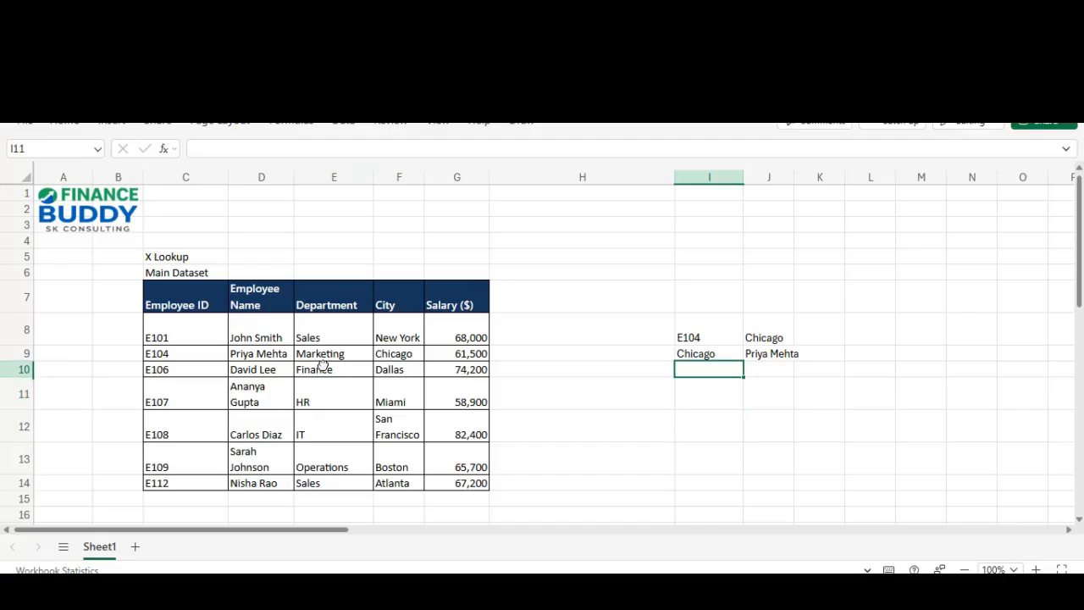
pyautogui.press('Down')
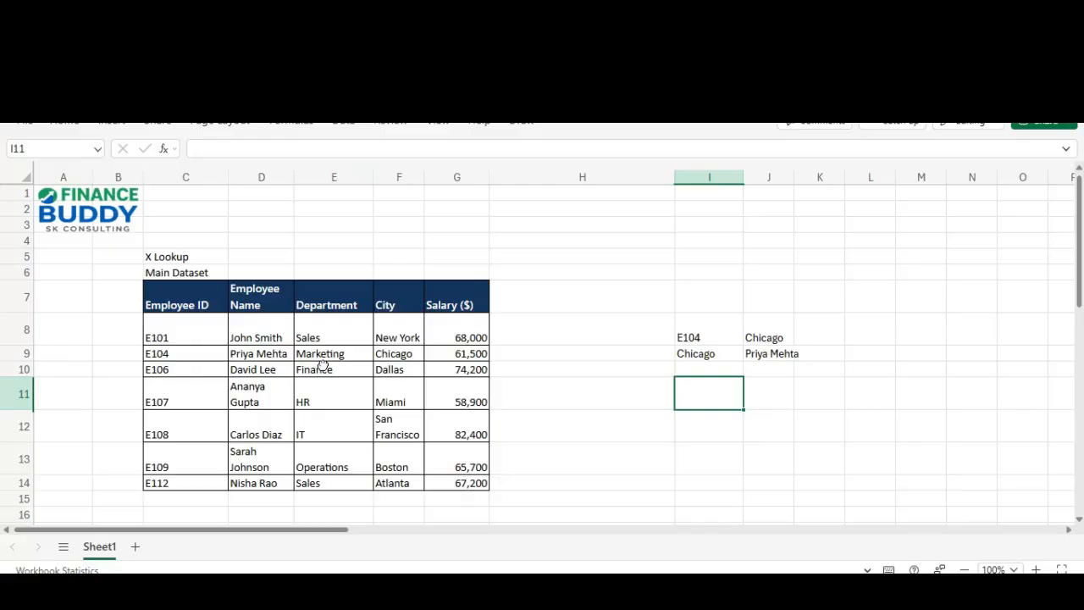
pyautogui.press('Right')
pyautogui.press('Left')
pyautogui.write('City')
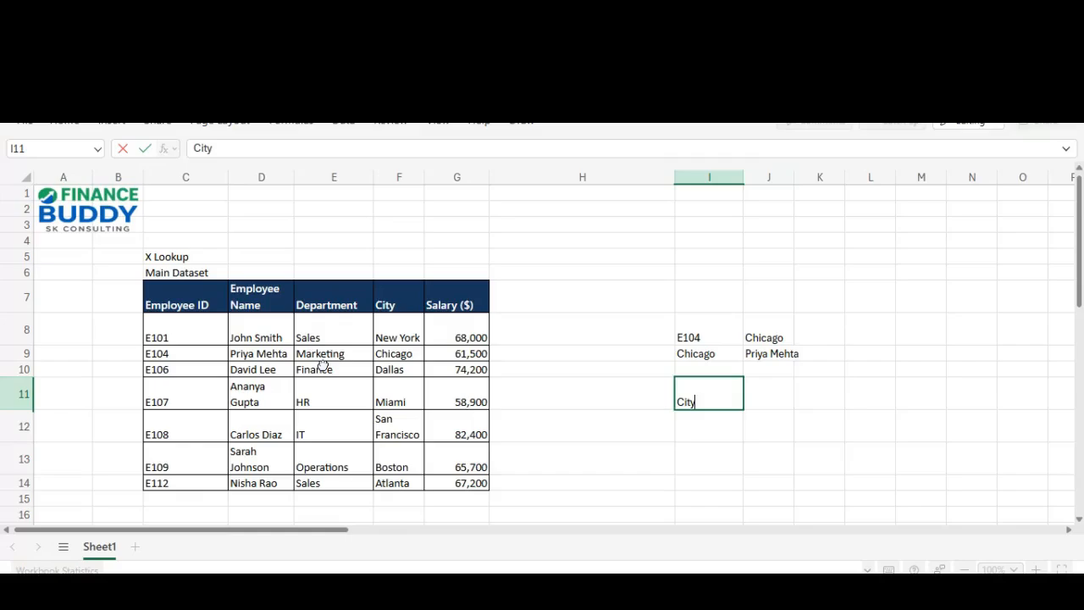
pyautogui.press('Tab')
# Step: Enter =XLOOKUP(I11,C7:G7,C11:G11) in J11 to return Miami
pyautogui.write('=')
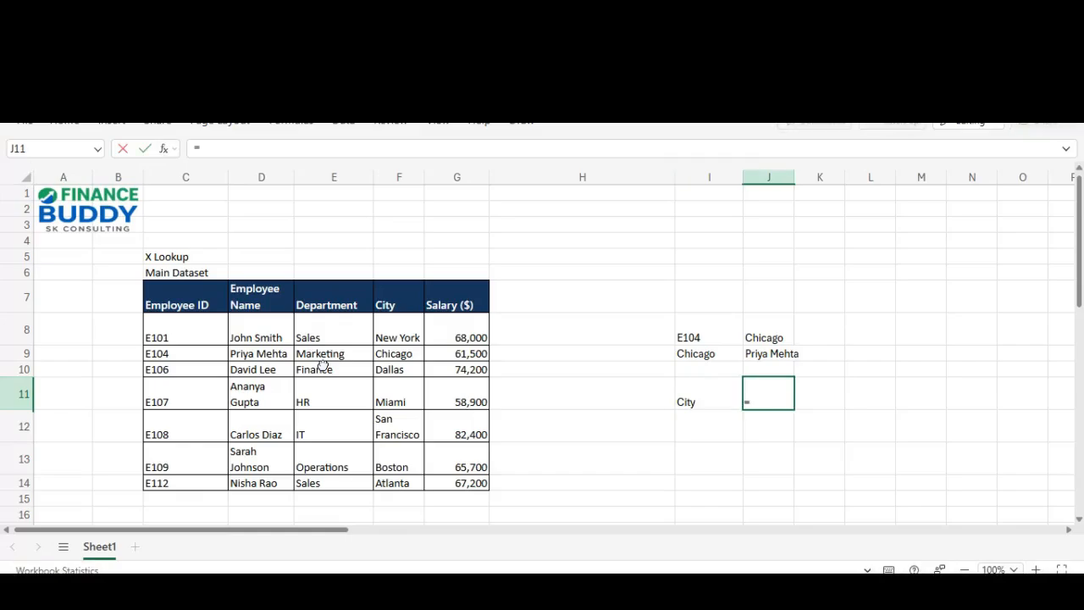
pyautogui.write('H')
pyautogui.press('BackSpace')
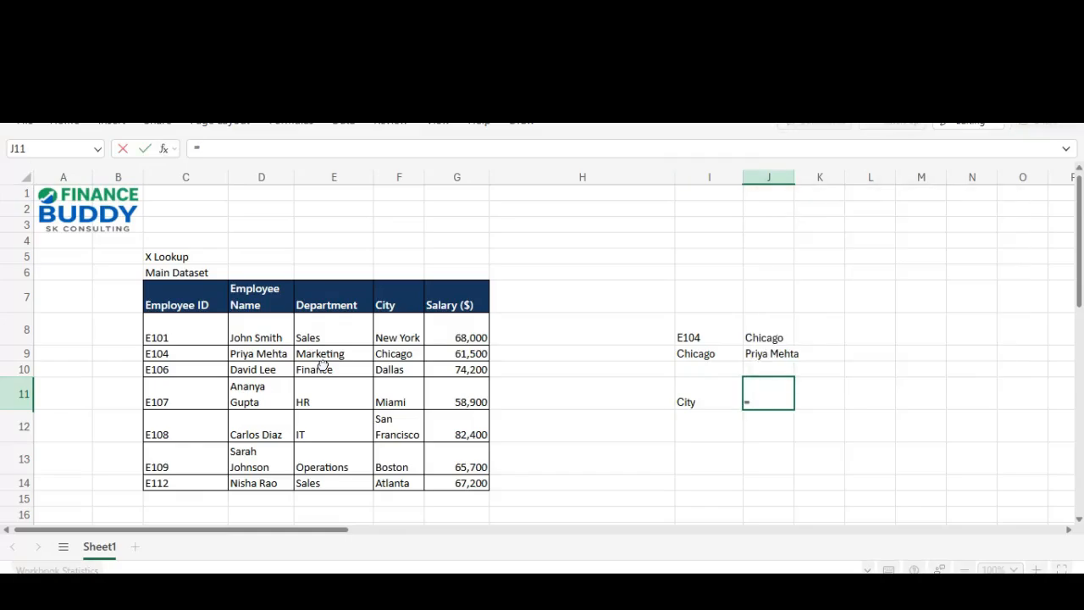
pyautogui.write('X')
pyautogui.press('Down')
pyautogui.press('Tab')
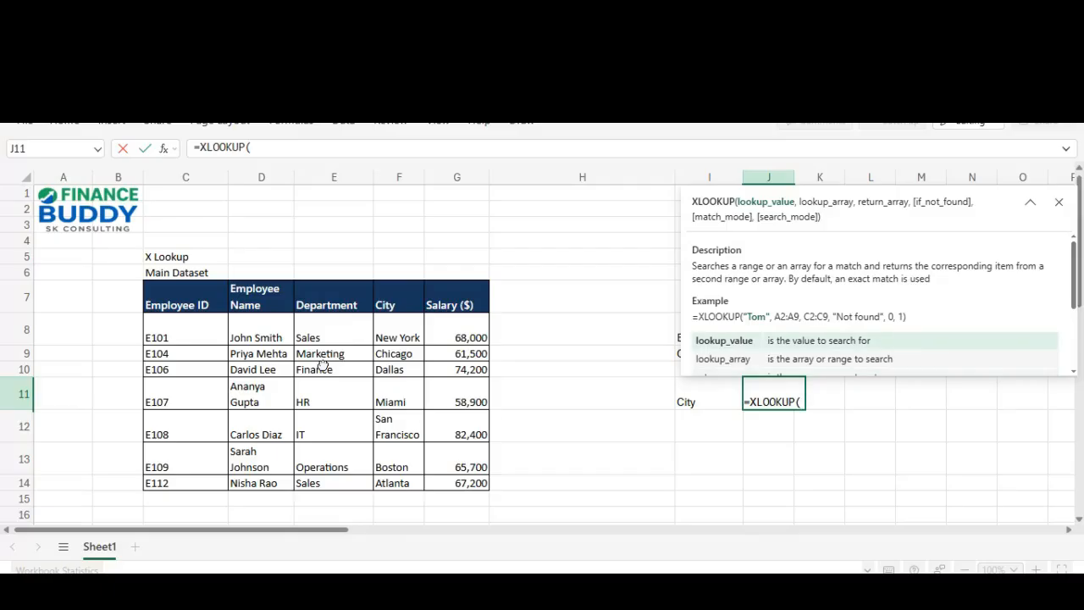
pyautogui.click(690, 389)
pyautogui.write(',')
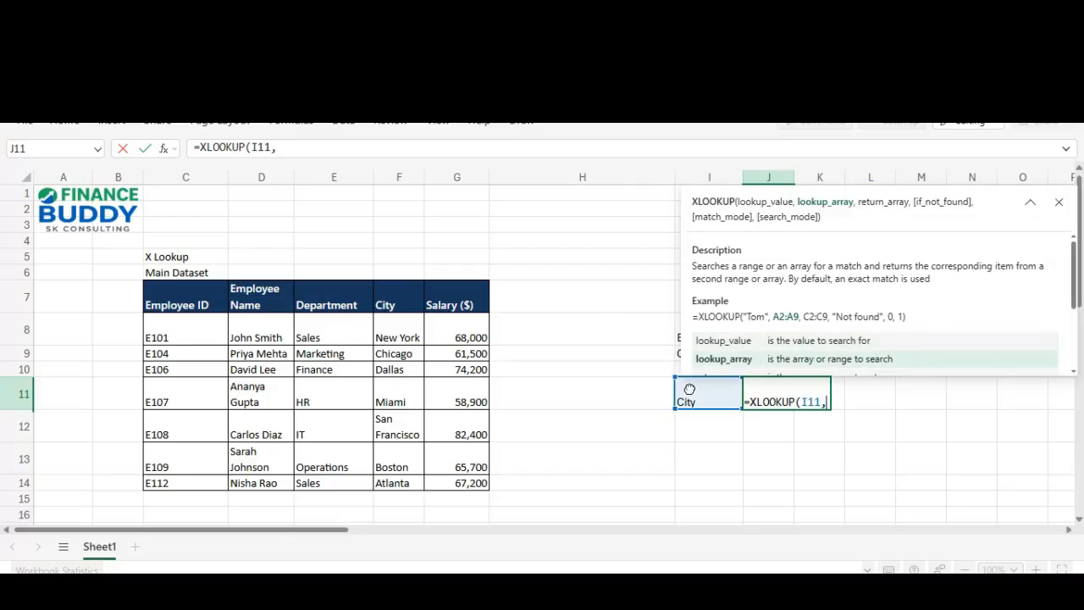
pyautogui.moveTo(206, 302); pyautogui.dragTo(454, 302)
pyautogui.write(',')
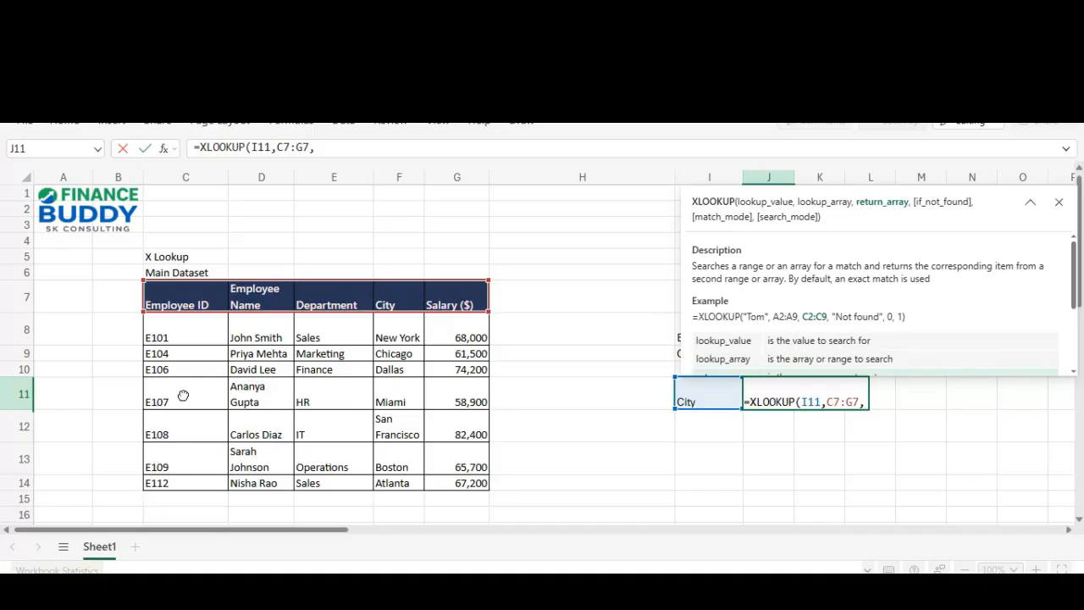
pyautogui.moveTo(184, 395); pyautogui.dragTo(443, 395)
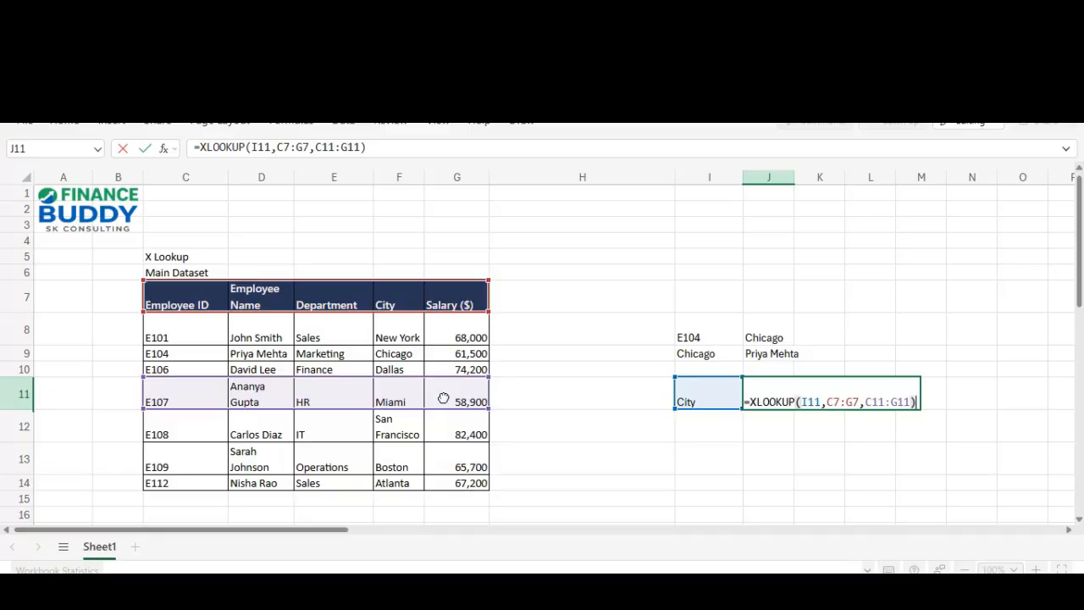
pyautogui.press('Return')
# Step: Review J11's formula without changing it
pyautogui.press('Up')
pyautogui.press('F2')
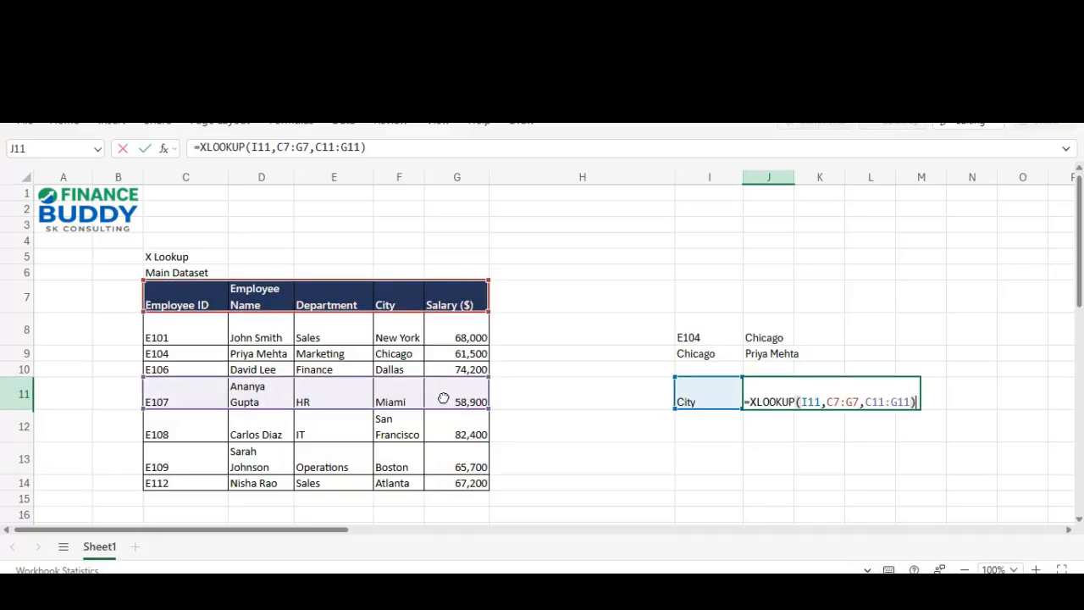
pyautogui.press('Escape')
pyautogui.press('F2')
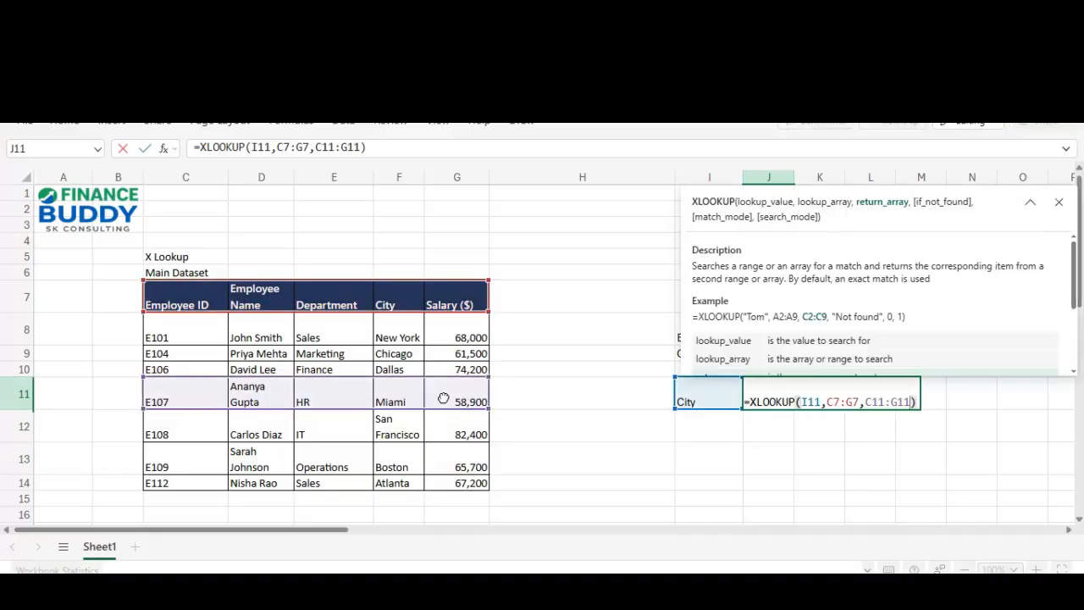
pyautogui.press('Escape')
pyautogui.press('Escape')
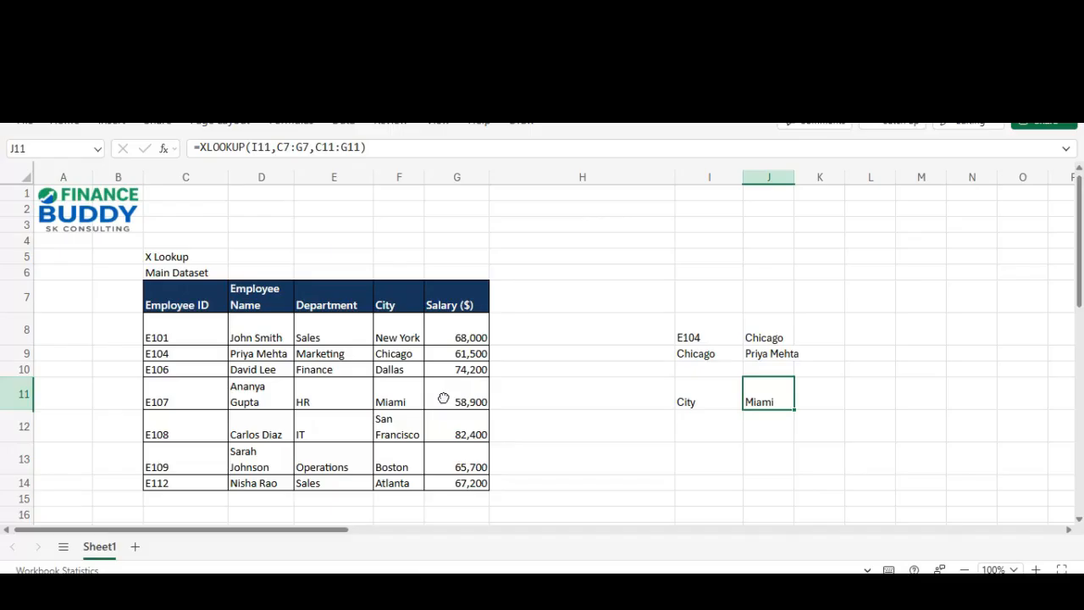
pyautogui.press('F2')
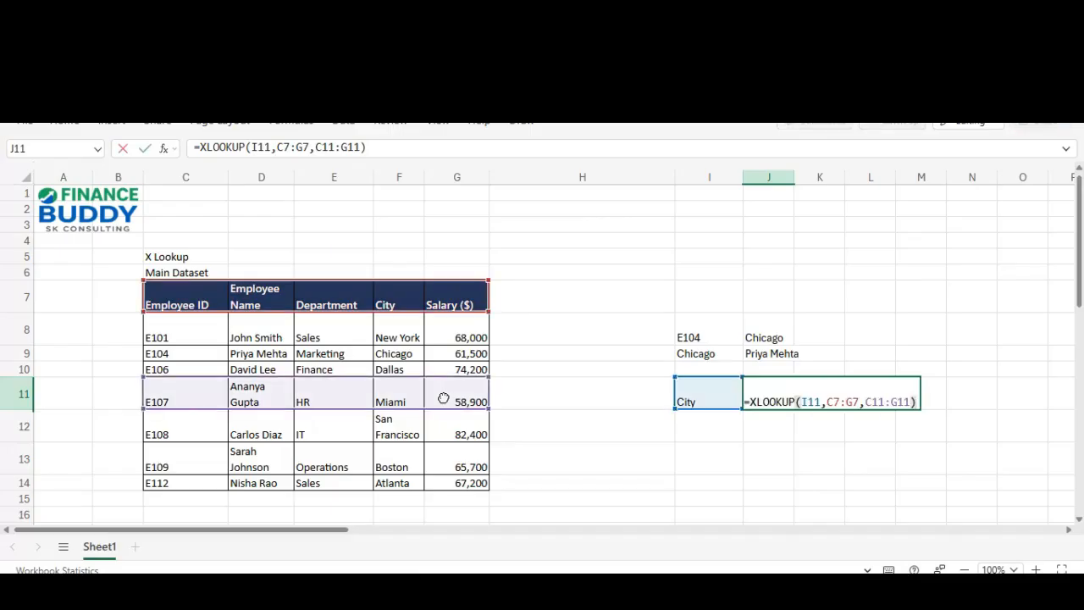
pyautogui.press('Left')
pyautogui.hotkey('shift', 'Left')
pyautogui.hotkey('shift', 'Left')
pyautogui.hotkey('shift', 'Left')
pyautogui.hotkey('shift', 'Left')
pyautogui.hotkey('shift', 'Left')
pyautogui.hotkey('shift', 'Left')
pyautogui.hotkey('shift', 'Left')
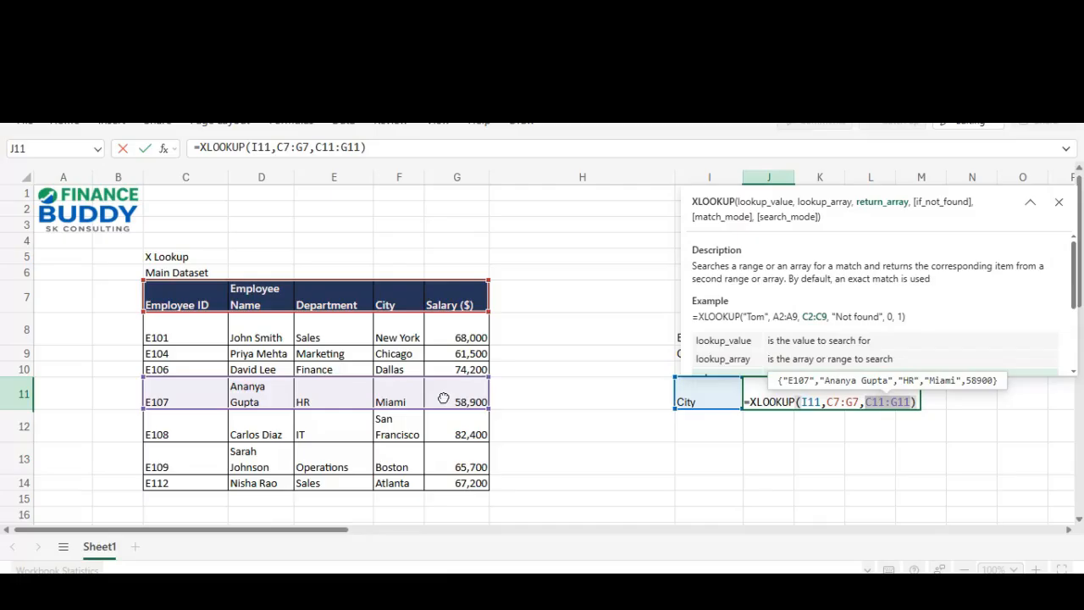
pyautogui.press('Escape')
pyautogui.press('Escape')
pyautogui.press('Up')
pyautogui.press('Up')
pyautogui.press('Up')
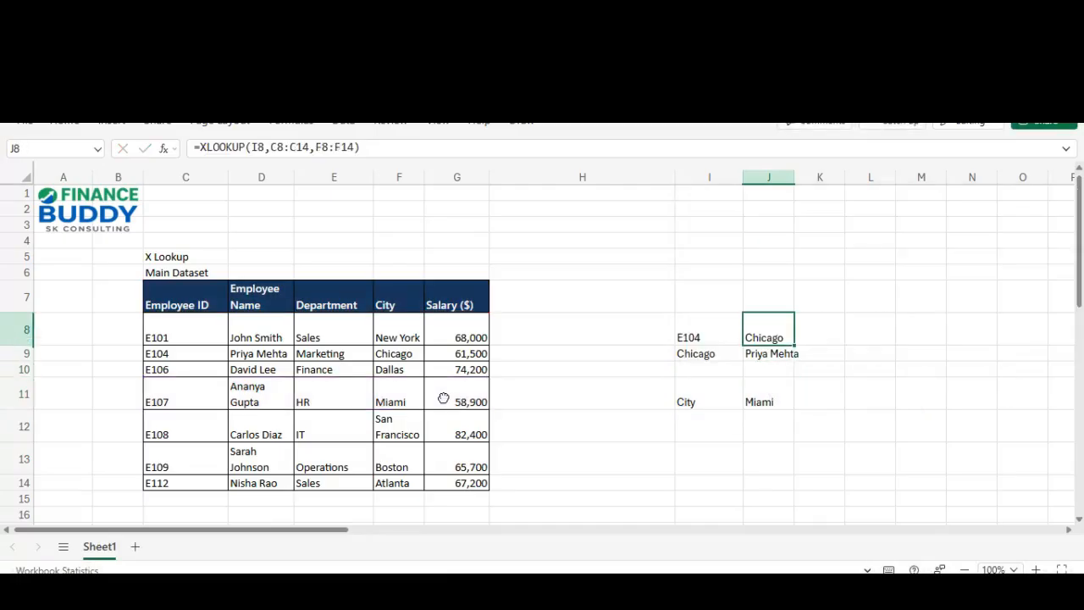
pyautogui.press('Down')
pyautogui.press('Down')
pyautogui.press('Down')
pyautogui.press('F2')
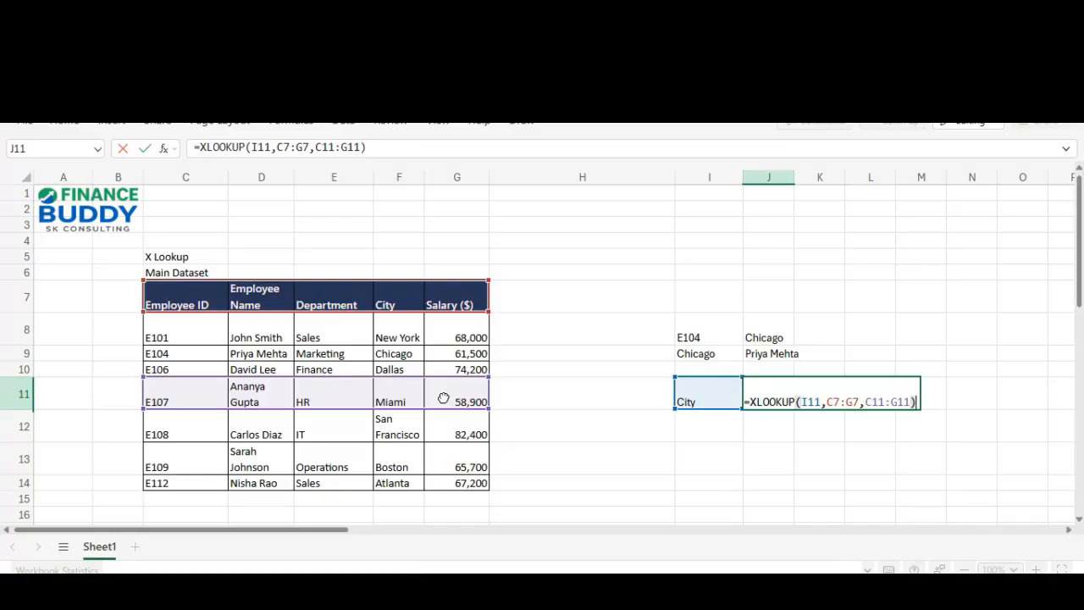
pyautogui.press('Left')
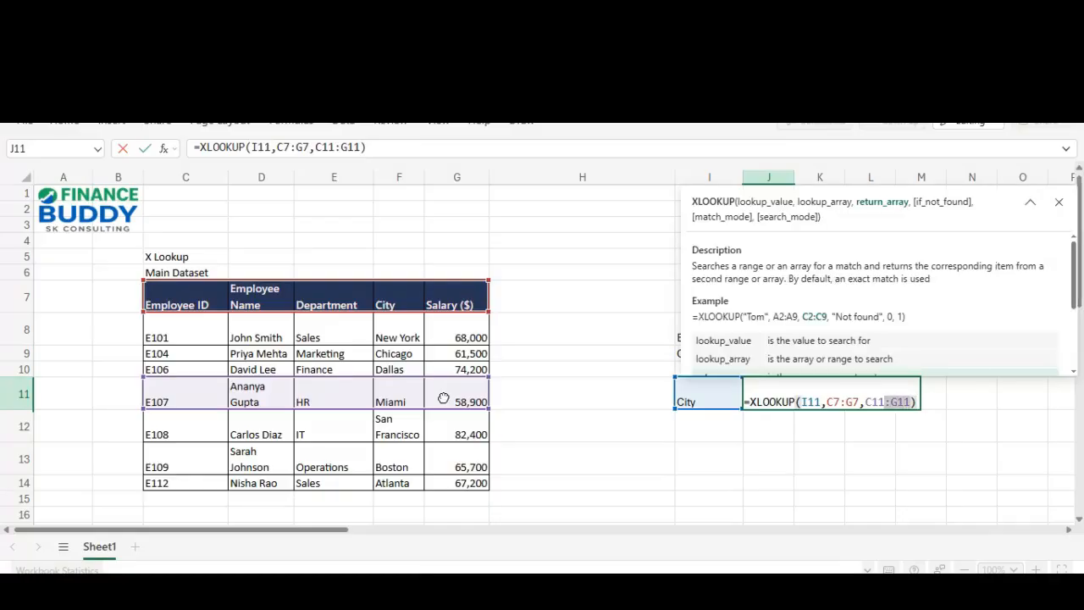
pyautogui.press('Return')
pyautogui.press('Up')
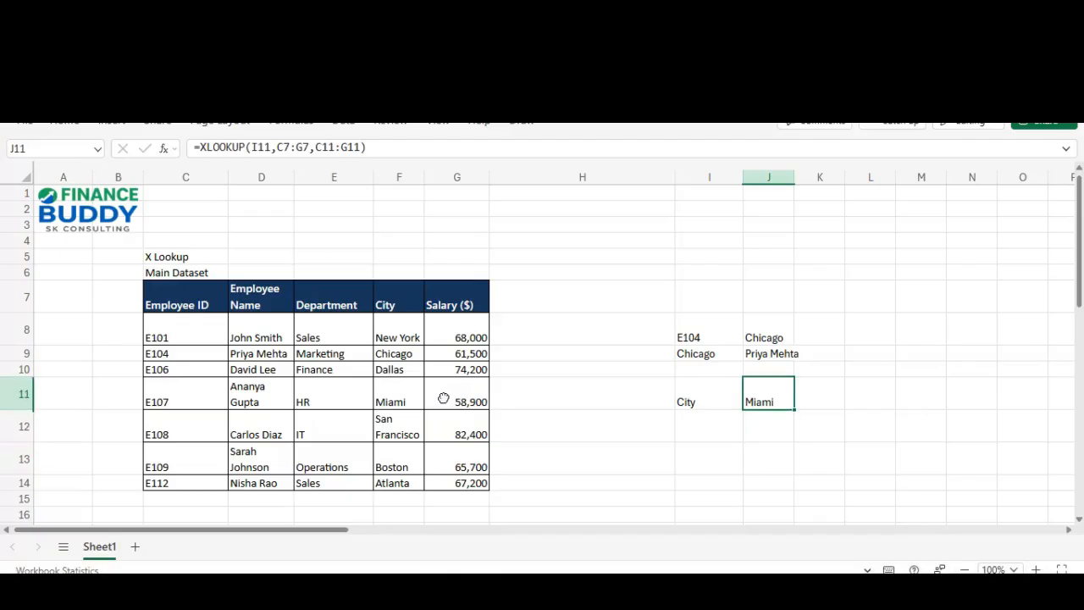
pyautogui.press('Left')
pyautogui.press('Down')
pyautogui.press('Right')
pyautogui.press('Left')
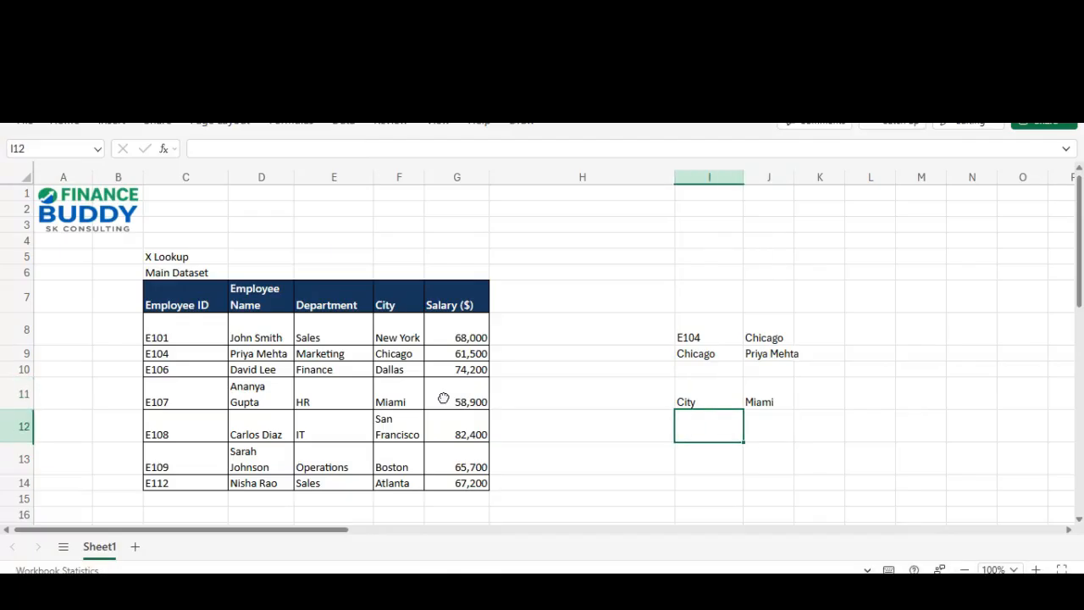
pyautogui.press('Right')
pyautogui.press('Left')
pyautogui.press('Up')
pyautogui.press('Down')
pyautogui.press('Up')
pyautogui.press('Right')
pyautogui.write('=XLOOKUP(I11,C7:G7,C11:G11)')
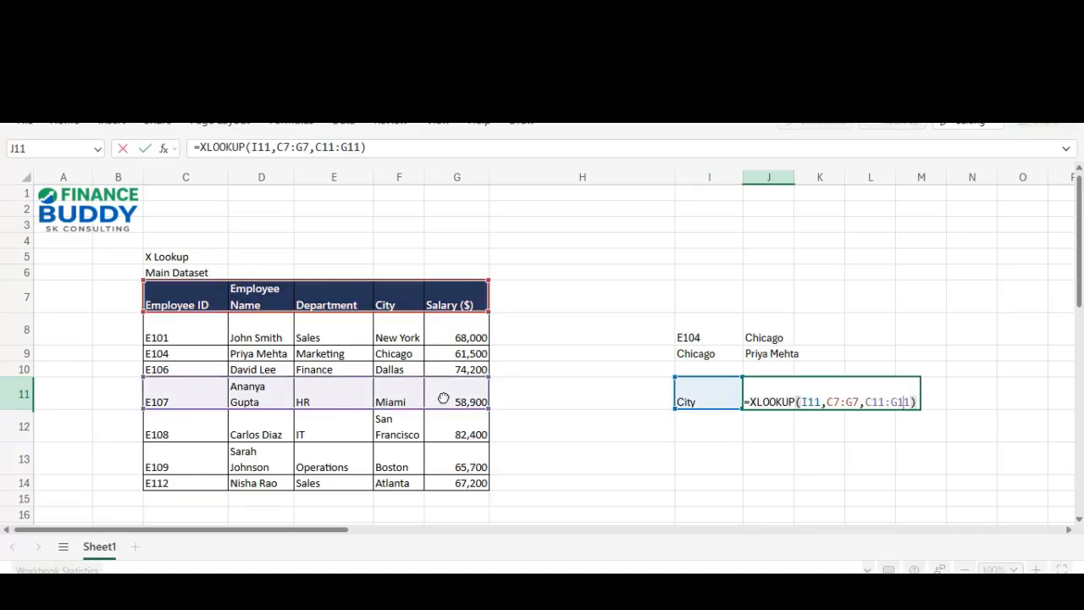
pyautogui.press('Left')
pyautogui.press('Left')
pyautogui.press('Left')
pyautogui.press('Left')
pyautogui.press('Left')
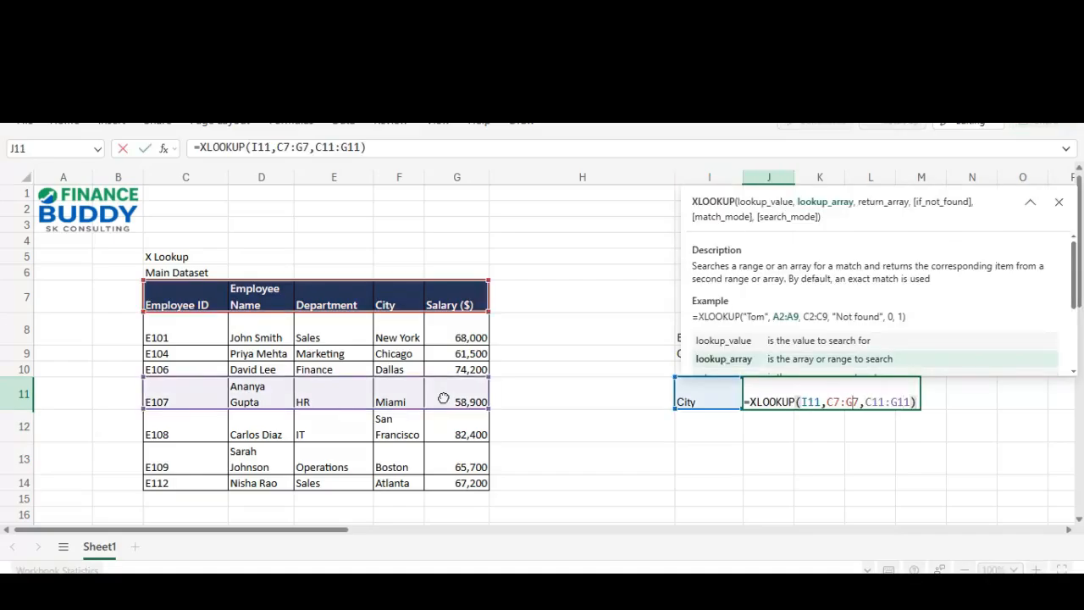
pyautogui.press('Right')
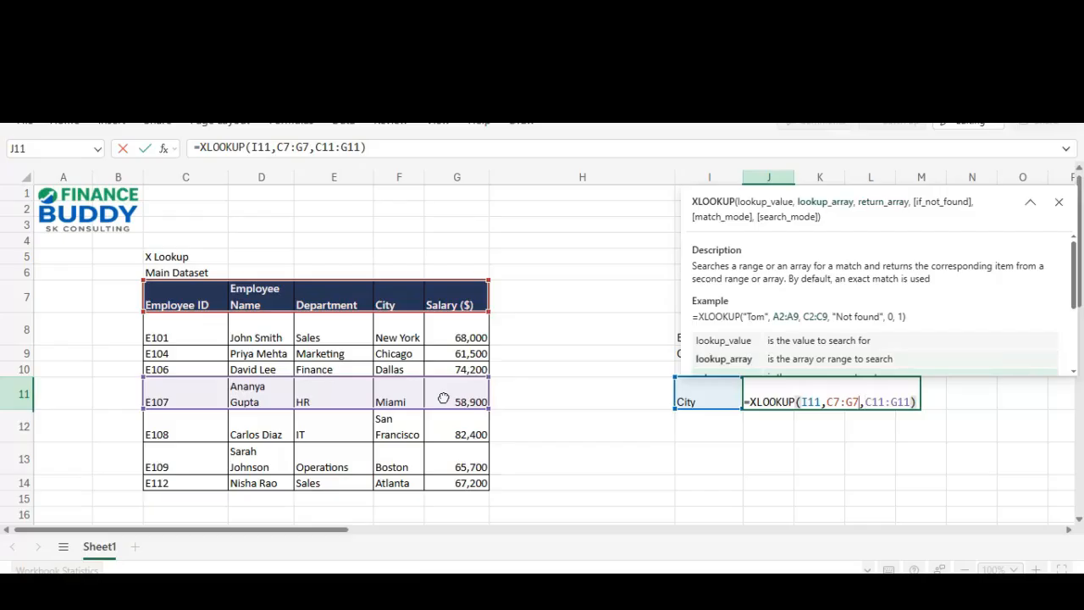
pyautogui.press('Right')
pyautogui.press('Right')
pyautogui.press('Right')
pyautogui.press('Right')
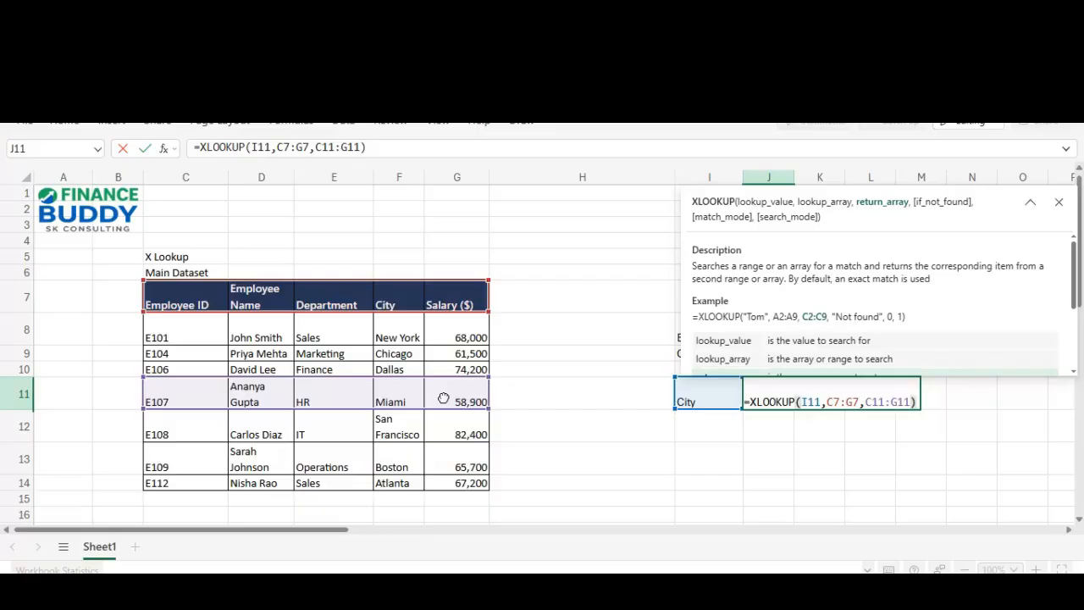
pyautogui.hotkey('ctrl', 'Return')
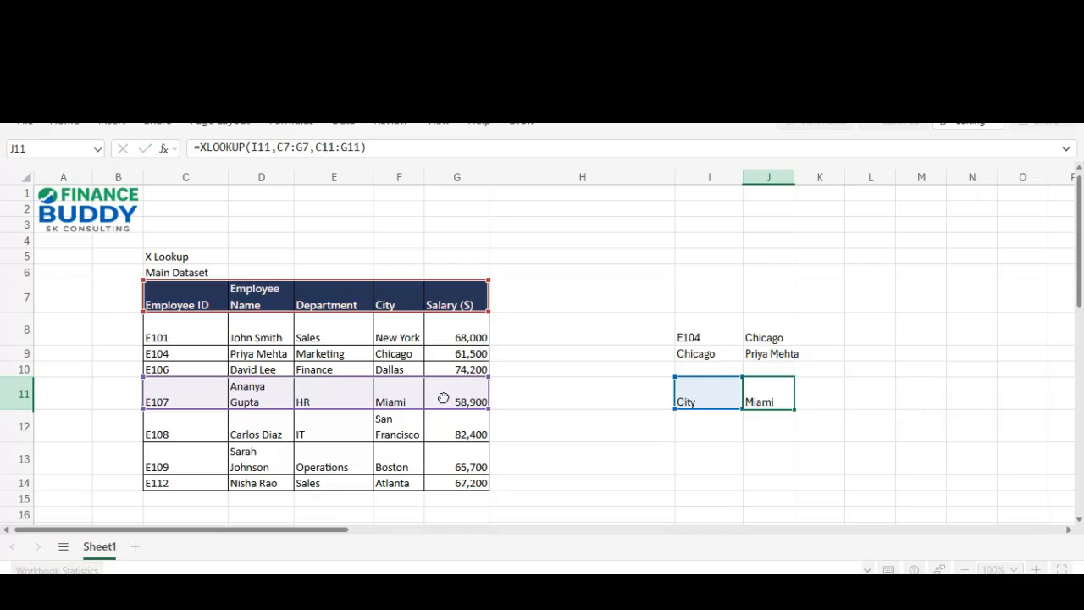
pyautogui.press('Left')
# Step: Enter HR in I11 and change J11's lookup range to C11:G11
pyautogui.write('HR')
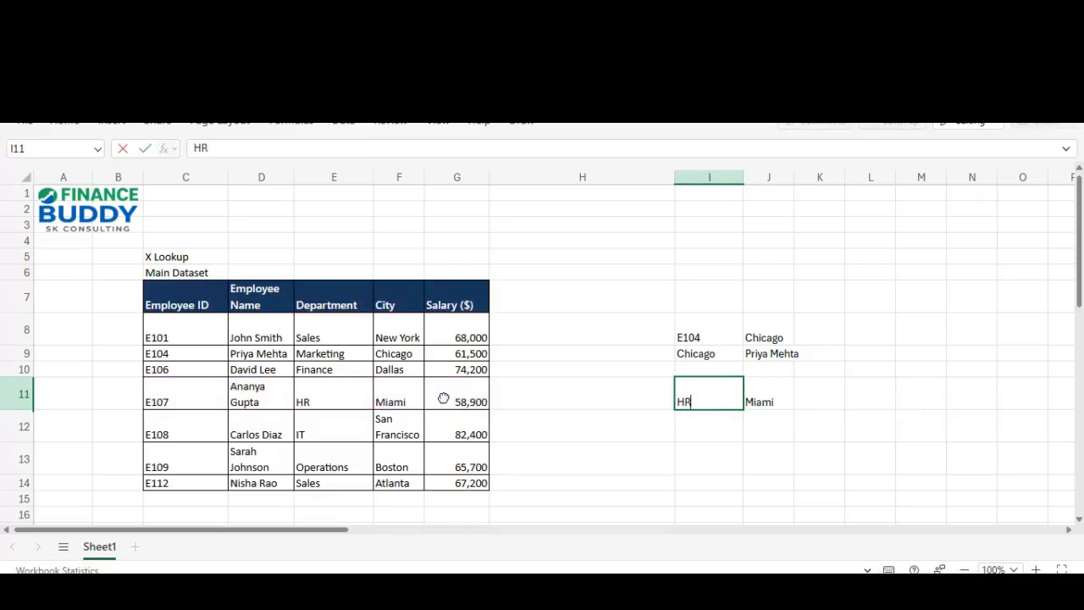
pyautogui.press('Tab')
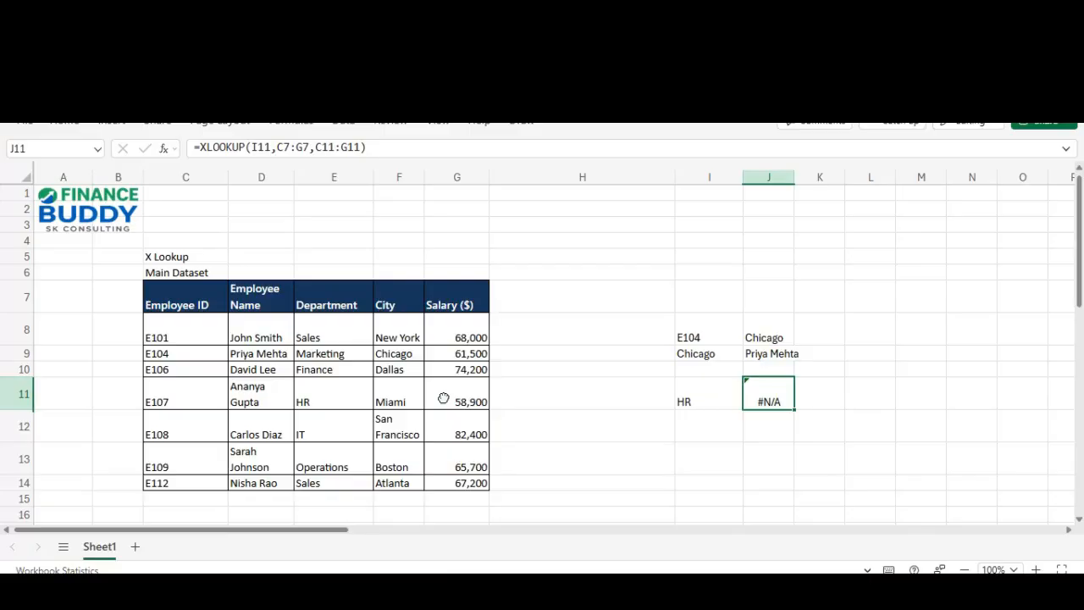
pyautogui.press('F2')
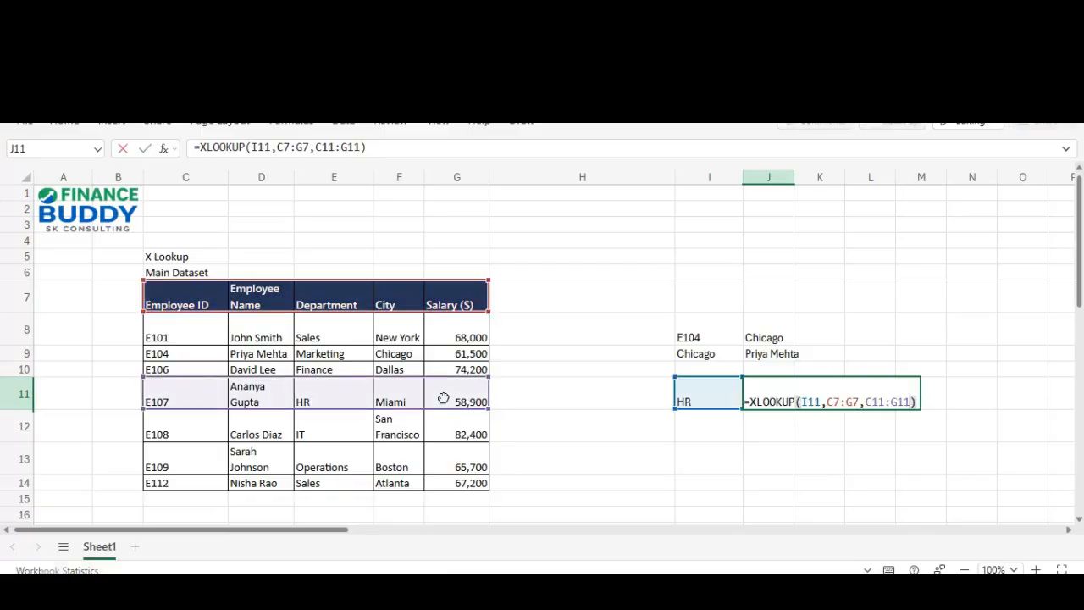
pyautogui.hotkey('ctrl', 'Left')
pyautogui.hotkey('ctrl', 'Left')
pyautogui.hotkey('ctrl', 'Left')
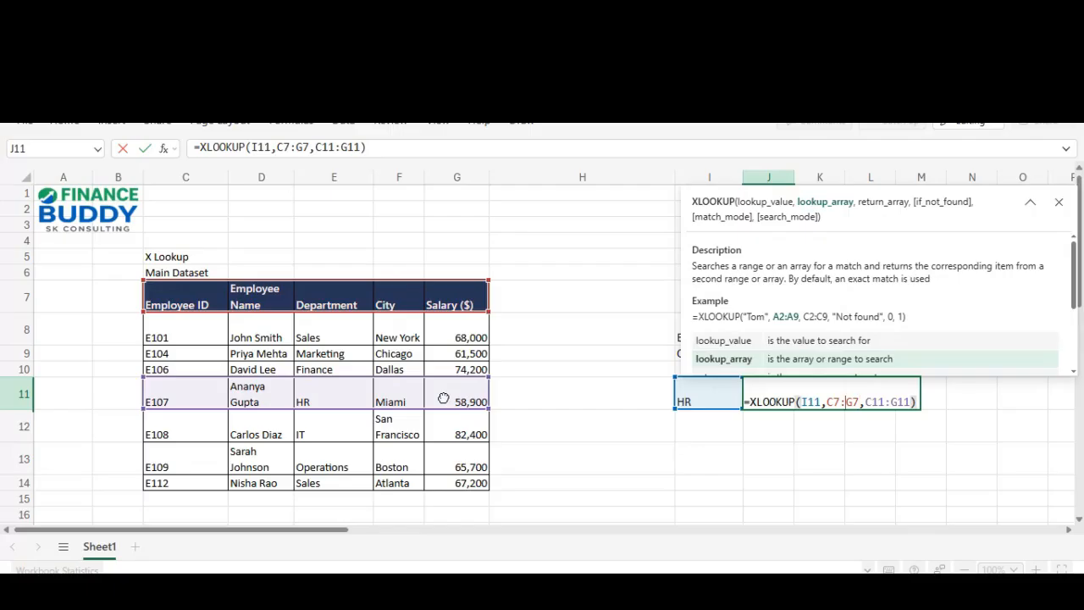
pyautogui.press('Left')
pyautogui.press('Left')
pyautogui.press('Right')
pyautogui.press('Right')
pyautogui.press('Right')
pyautogui.hotkey('shift', 'Left')
pyautogui.write('11')
# Step: Change J11's return range to C7:G7 and commit, returning Department
pyautogui.press('Right')
pyautogui.press('Right')
pyautogui.press('Right')
pyautogui.hotkey('shift', 'Left')
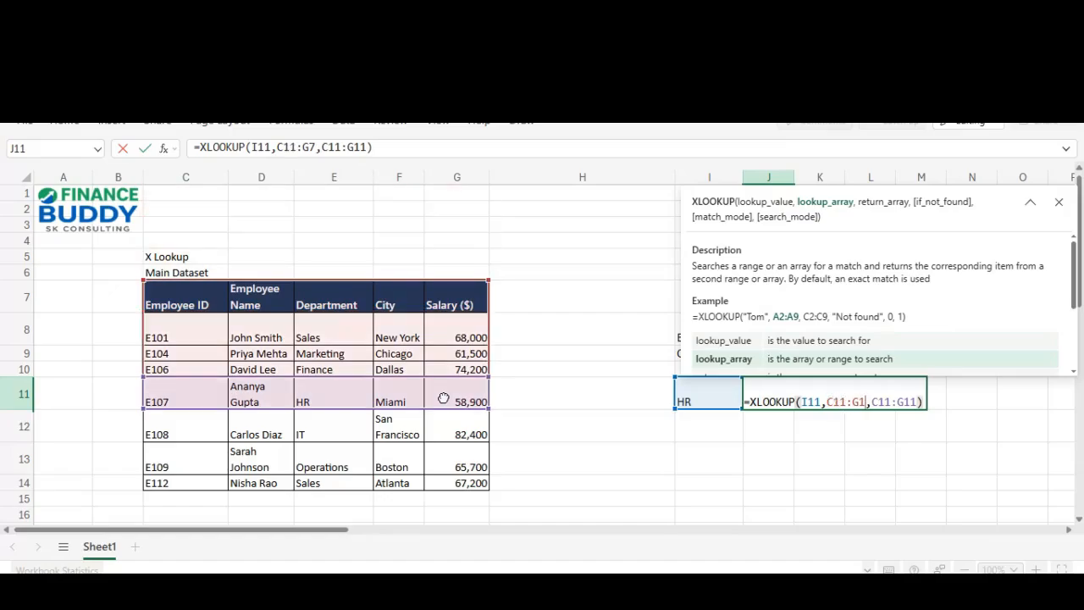
pyautogui.write('11')
pyautogui.press('Right')
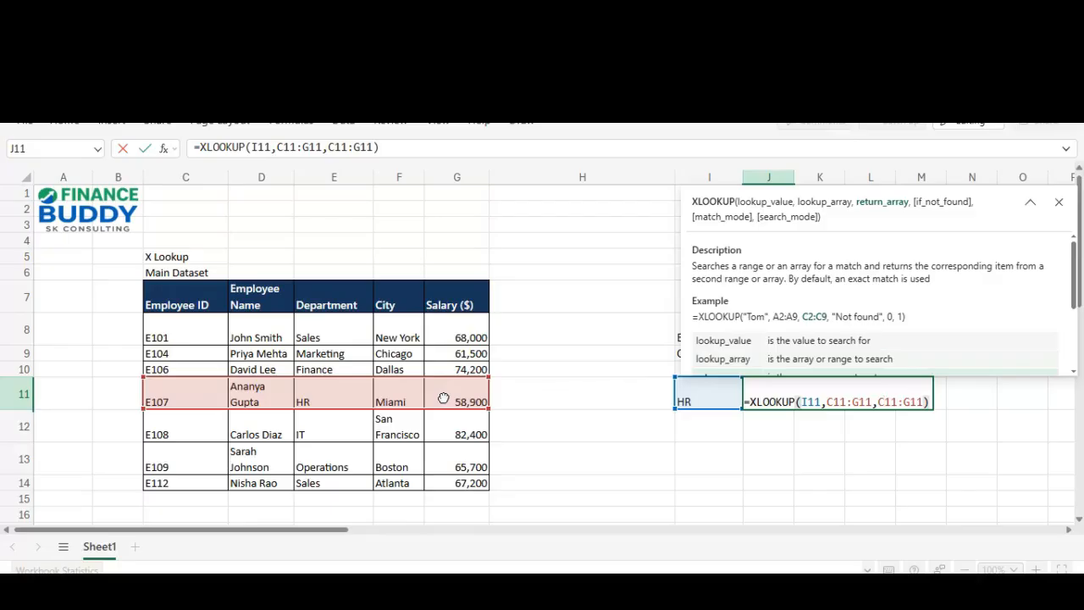
pyautogui.hotkey('shift', 'Right')
pyautogui.hotkey('shift', 'Right')
pyautogui.write('7')
pyautogui.press('Right')
pyautogui.press('Right')
pyautogui.press('Right')
pyautogui.hotkey('shift', 'Right')
pyautogui.hotkey('shift', 'Right')
pyautogui.write('7')
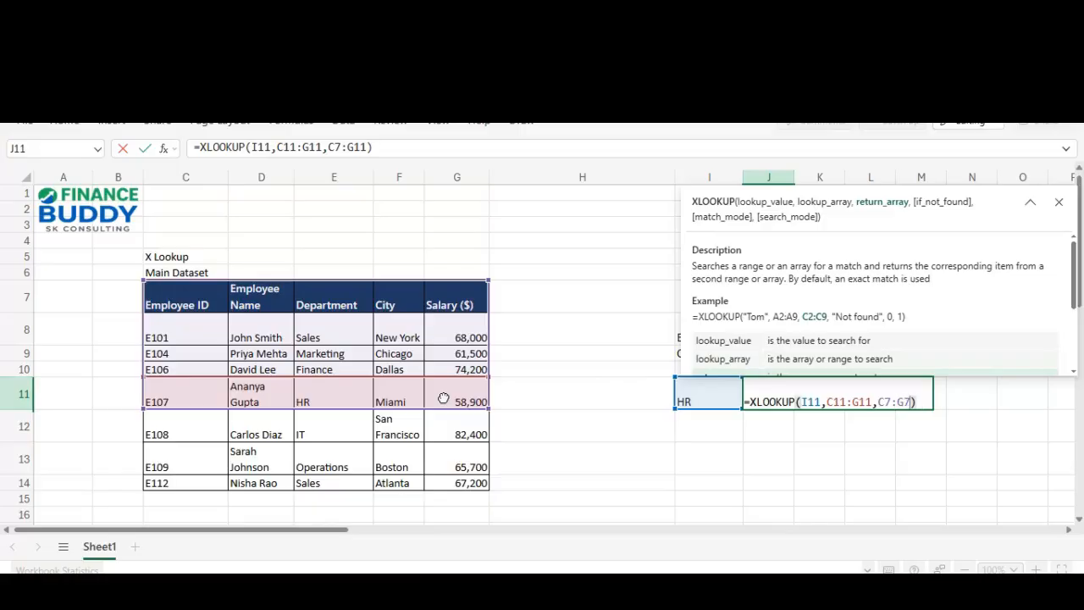
pyautogui.press('Return')
pyautogui.press('Up')
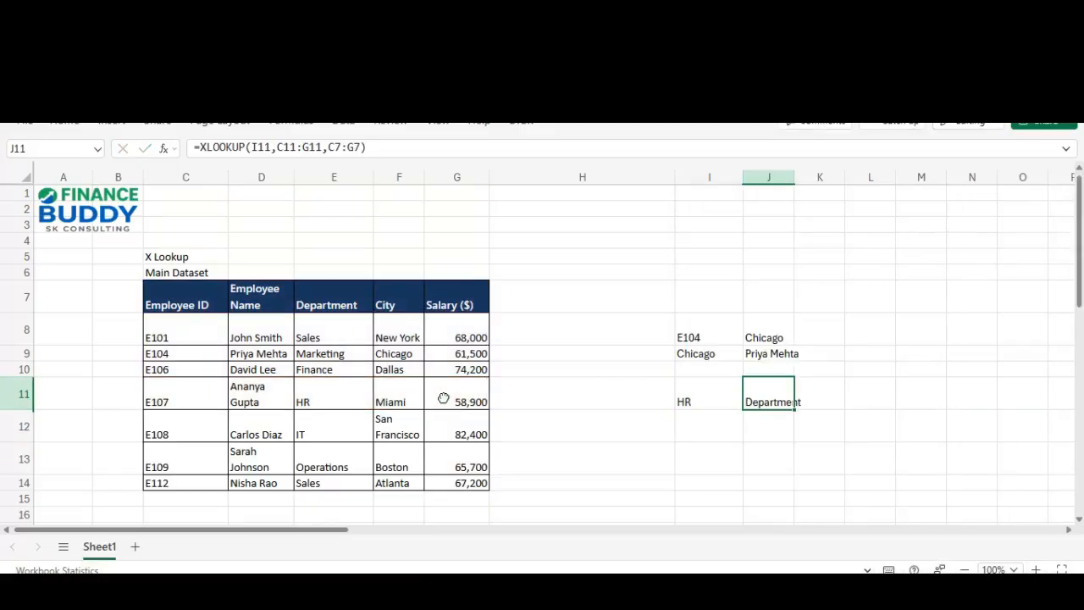
pyautogui.press('Left')
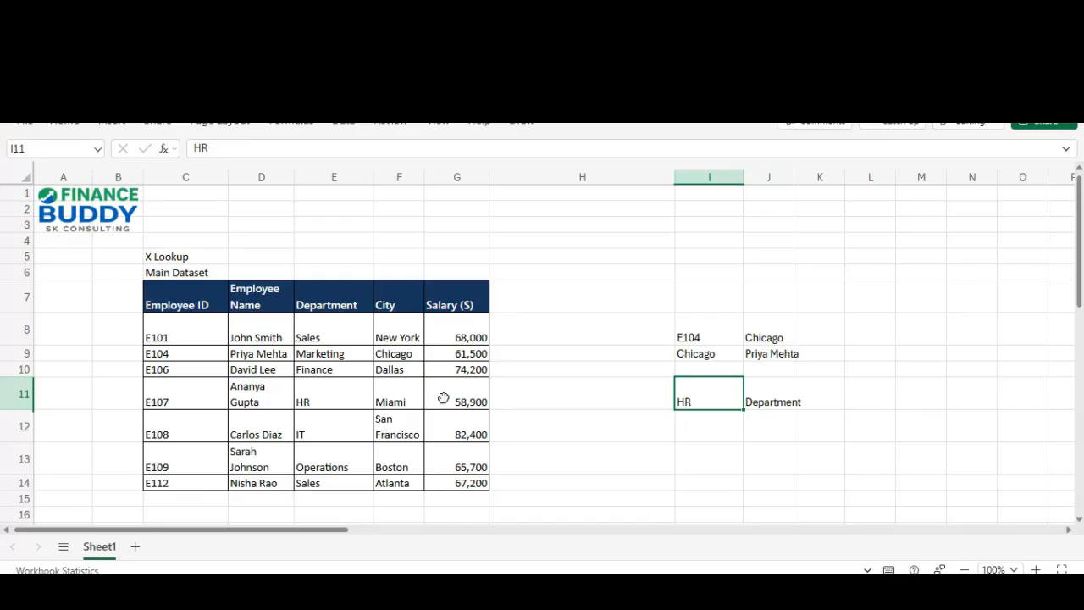
# Step: Try Miami, then set I11 to 58900 and inspect J11's Salary ($) result
pyautogui.write('Miami')
pyautogui.press('Right')
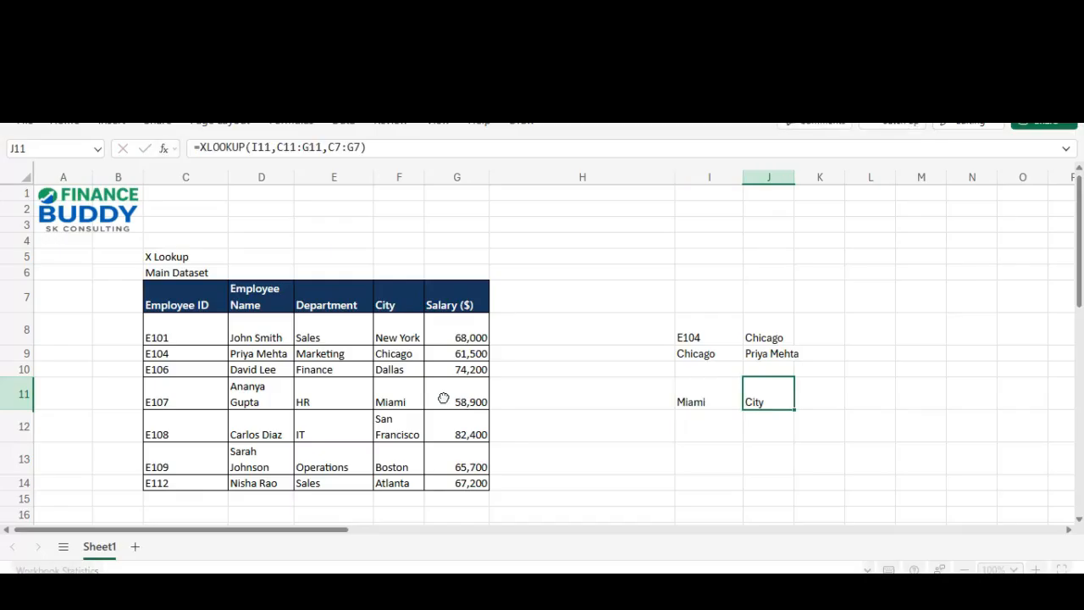
pyautogui.press('Left')
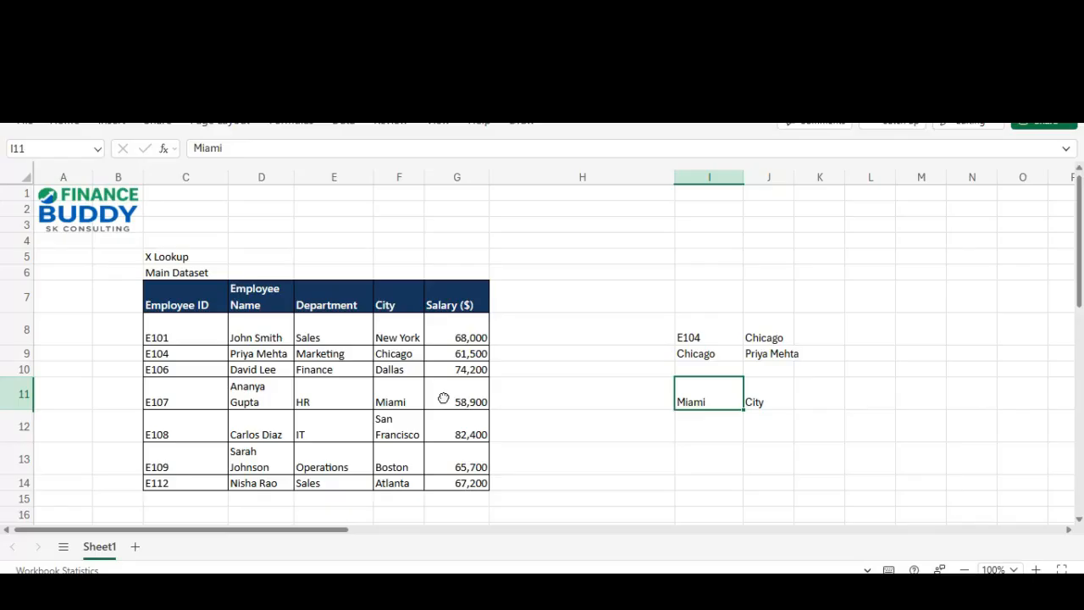
pyautogui.write('5899')
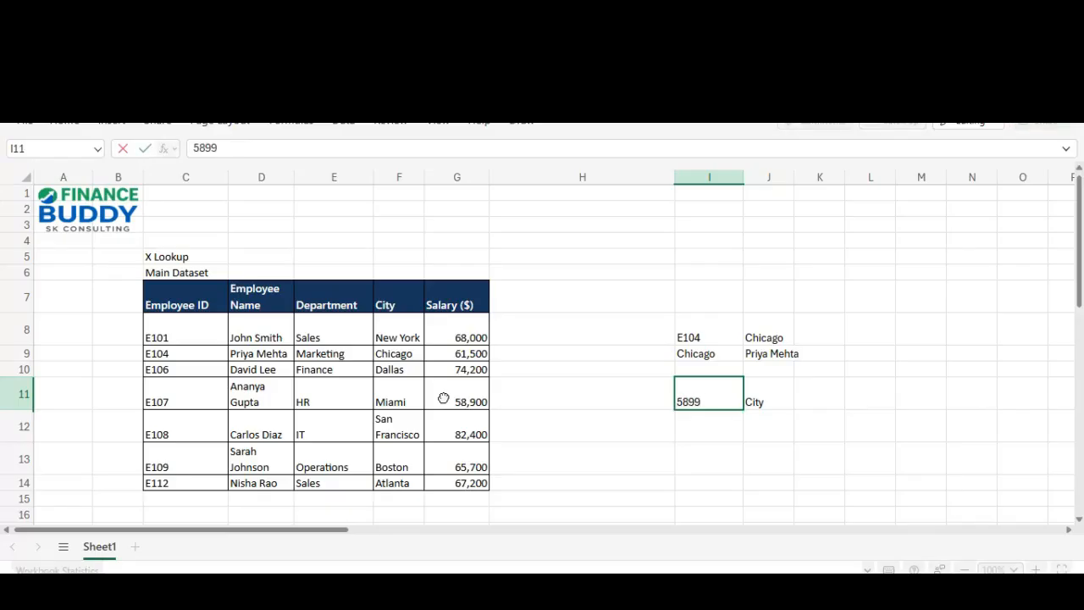
pyautogui.press('Escape')
pyautogui.write('5')
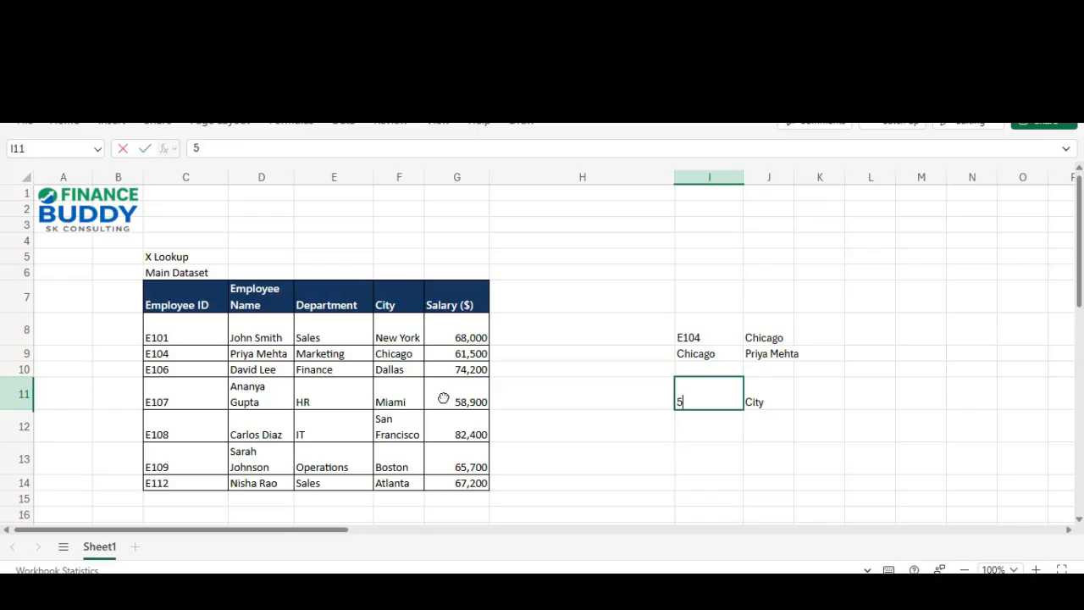
pyautogui.write('8900')
pyautogui.press('Tab')
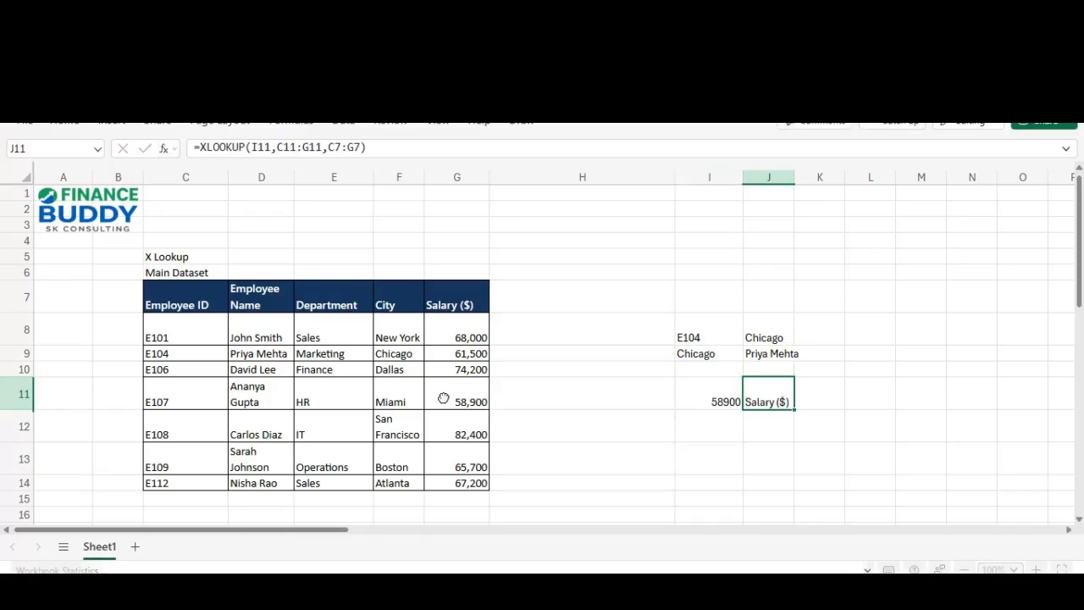
pyautogui.hotkey('shift', 'Left')
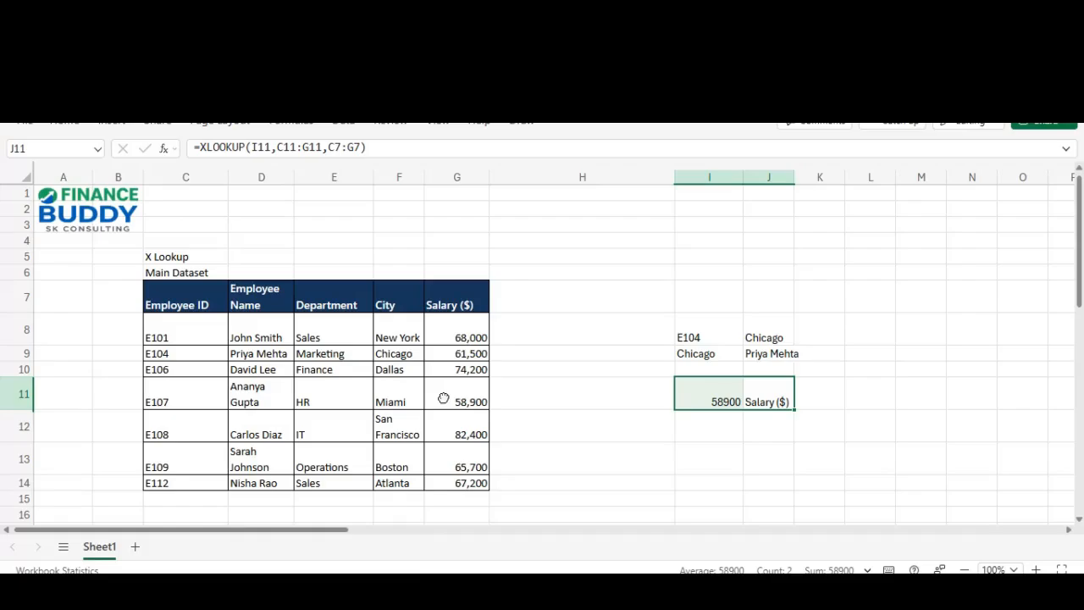
pyautogui.press('F2')
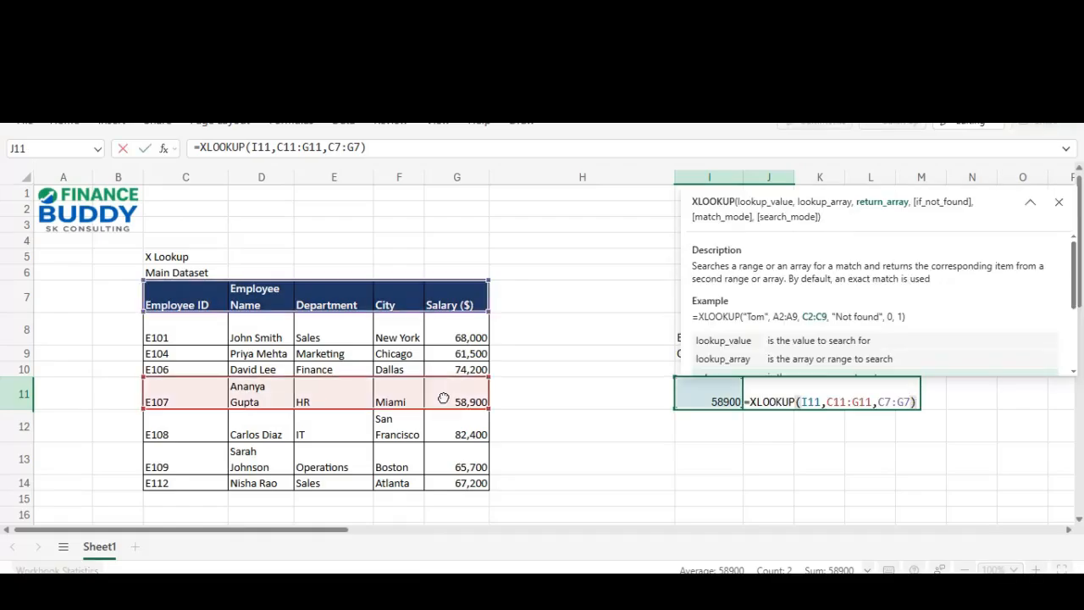
pyautogui.press('Left')
pyautogui.press('Left')
pyautogui.press('Left')
pyautogui.press('Left')
pyautogui.press('Left')
pyautogui.press('Left')
pyautogui.press('Left')
pyautogui.press('Left')
pyautogui.press('Left')
pyautogui.press('Left')
pyautogui.press('Left')
pyautogui.press('Left')
pyautogui.press('Left')
pyautogui.press('Left')
pyautogui.press('Left')
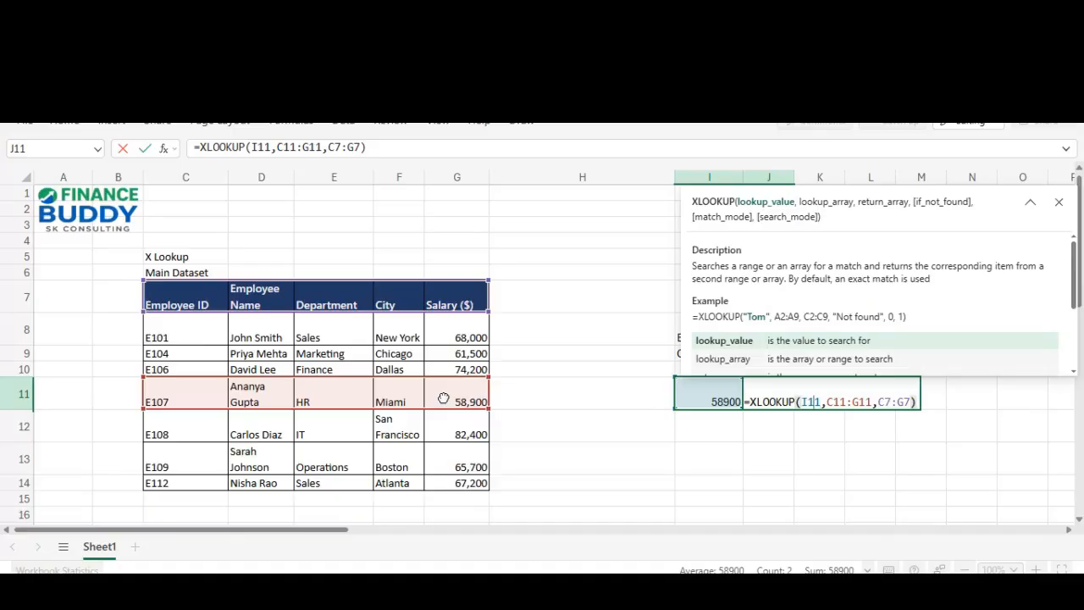
pyautogui.press('Right')
pyautogui.press('Right')
pyautogui.press('Right')
pyautogui.press('Right')
pyautogui.press('Right')
pyautogui.press('Right')
pyautogui.press('Right')
pyautogui.press('Right')
pyautogui.press('Right')
pyautogui.press('Right')
pyautogui.press('Right')
pyautogui.press('Right')
pyautogui.press('Right')
pyautogui.press('Right')
pyautogui.press('Right')
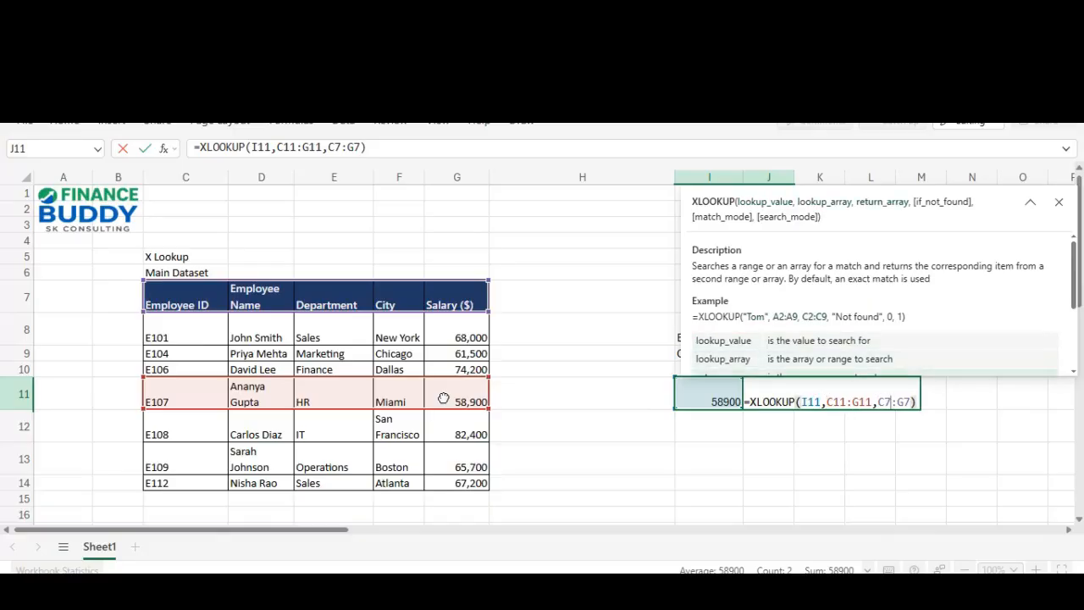
pyautogui.write(',')
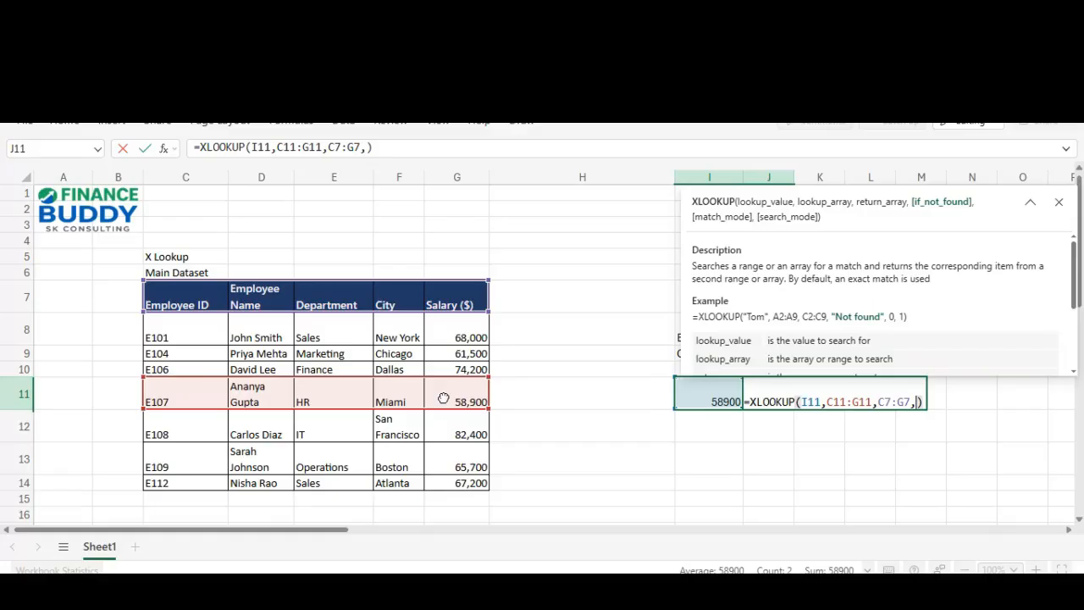
pyautogui.press('Return')
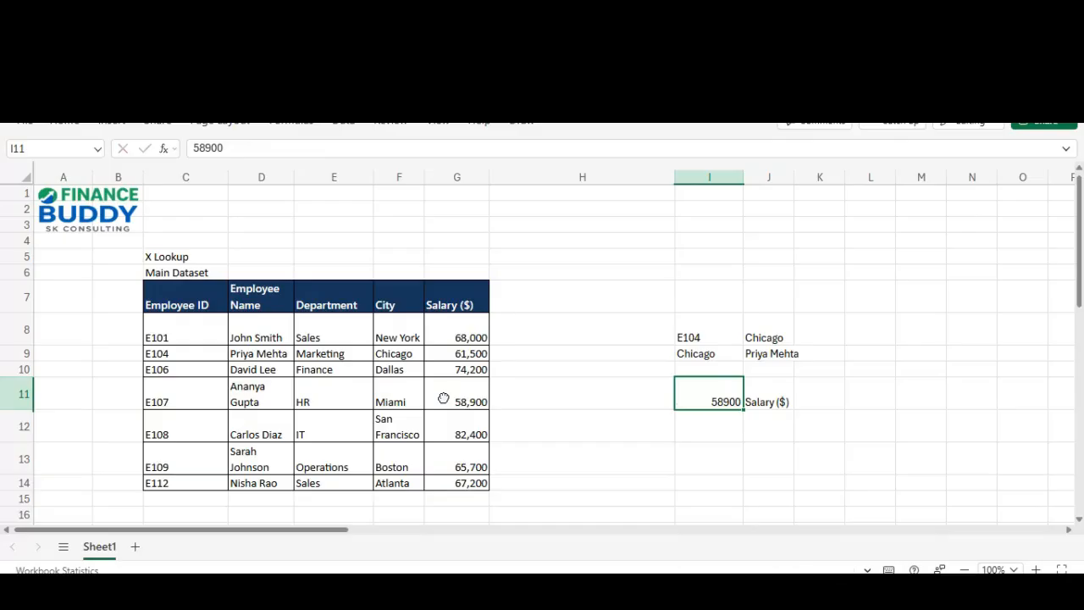
# Step: Enter 54000 in I11 and check row 11's values, such as Miami in F11
pyautogui.write('54000')
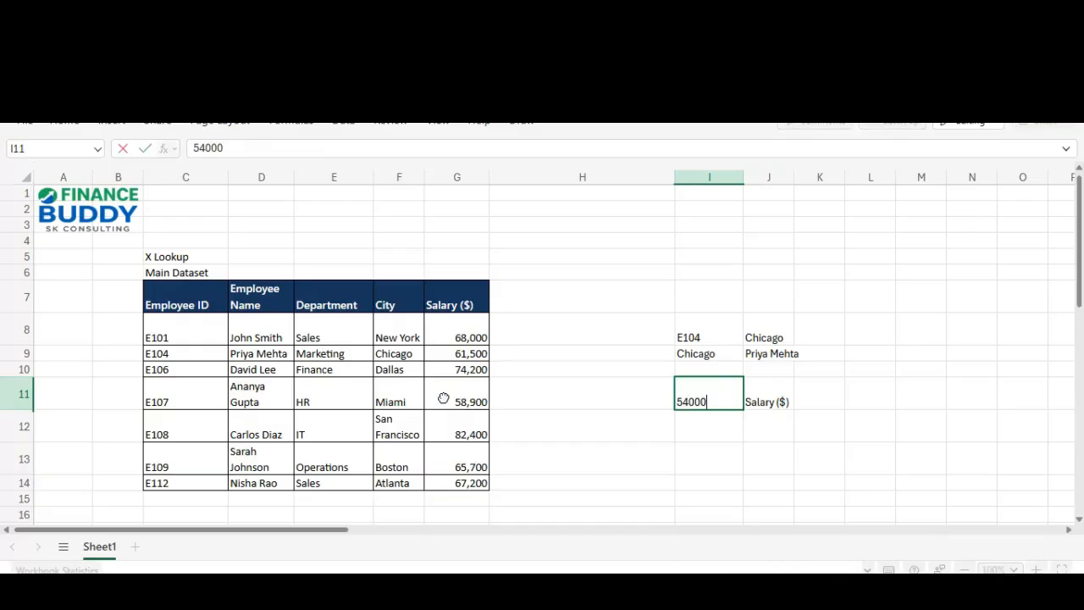
pyautogui.press('Tab')
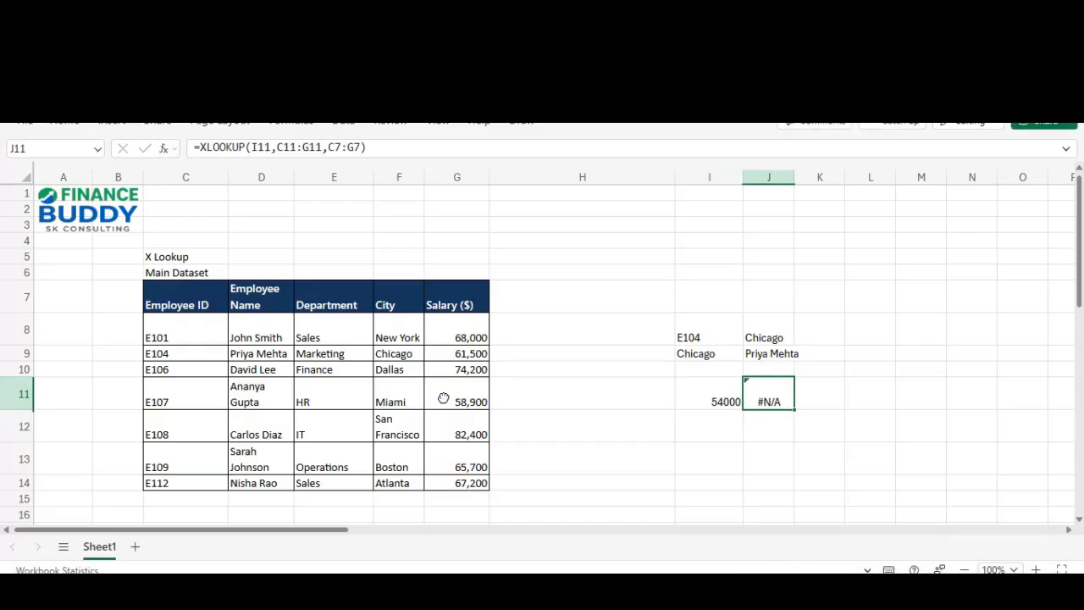
pyautogui.press('Left')
pyautogui.press('Left')
pyautogui.press('Left')
pyautogui.press('Left')
pyautogui.press('Right')
pyautogui.hotkey('shift', 'Left')
pyautogui.hotkey('shift', 'Left')
pyautogui.hotkey('shift', 'Left')
pyautogui.hotkey('shift', 'Left')
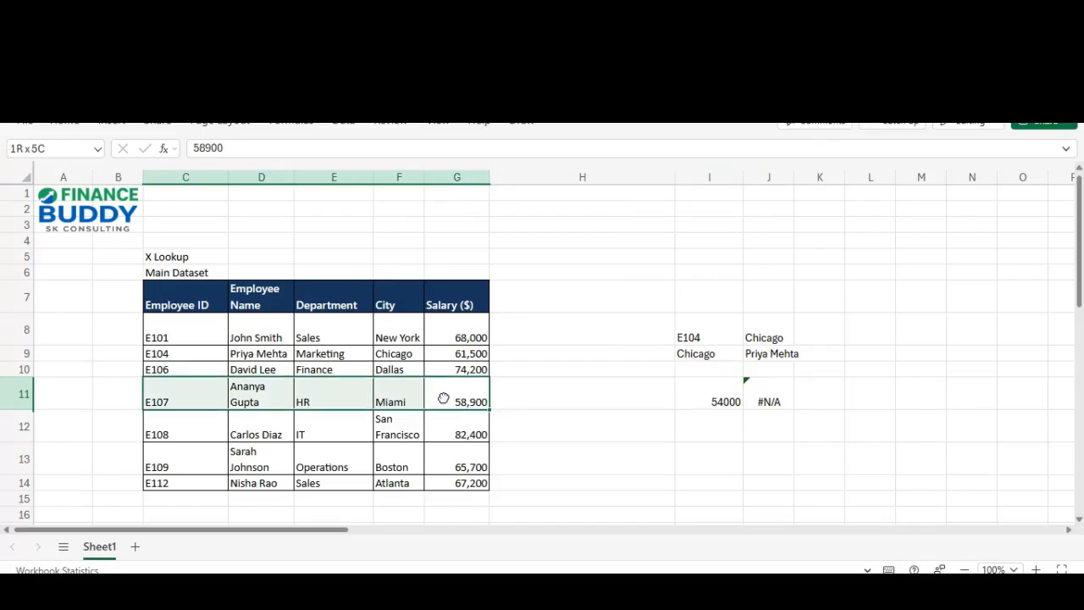
pyautogui.press('Right')
pyautogui.press('Right')
pyautogui.press('Right')
pyautogui.press('Left')
pyautogui.press('Left')
pyautogui.press('Left')
pyautogui.press('Left')
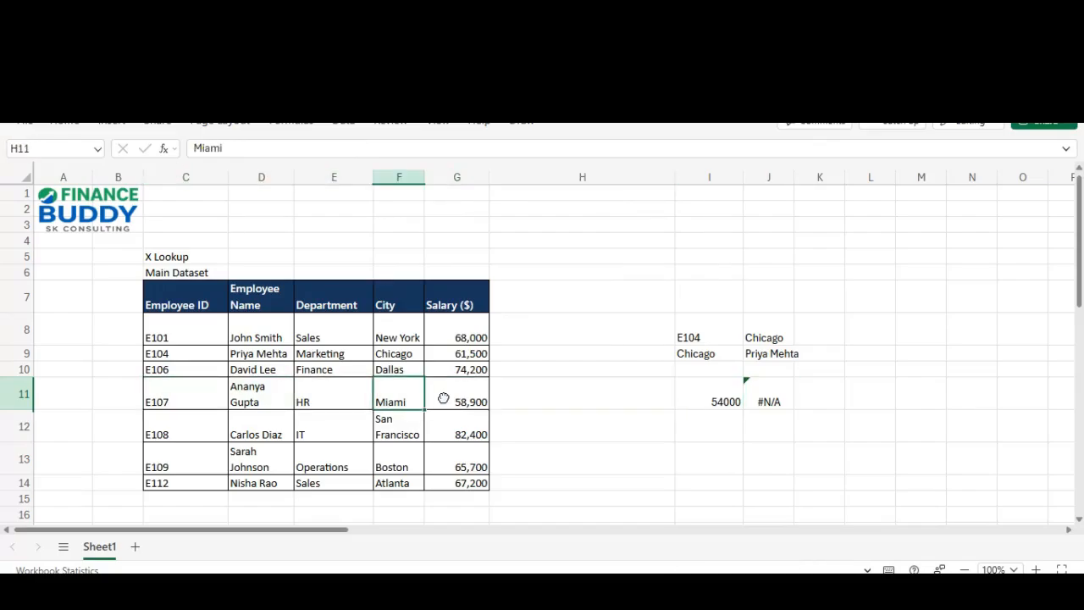
pyautogui.press('Left')
pyautogui.press('Right')
pyautogui.press('Right')
pyautogui.press('Right')
pyautogui.press('Right')
pyautogui.press('Right')
# Step: Start adding an argument to J11's XLOOKUP, then cancel, leaving the formula unchanged
pyautogui.press('F2')
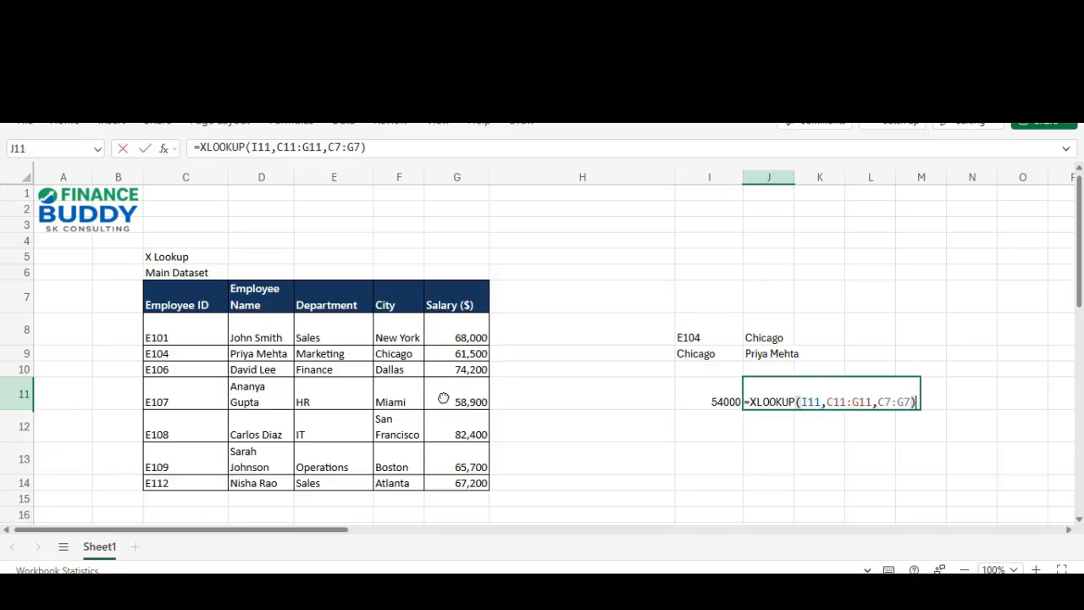
pyautogui.press('Left')
pyautogui.write(',')
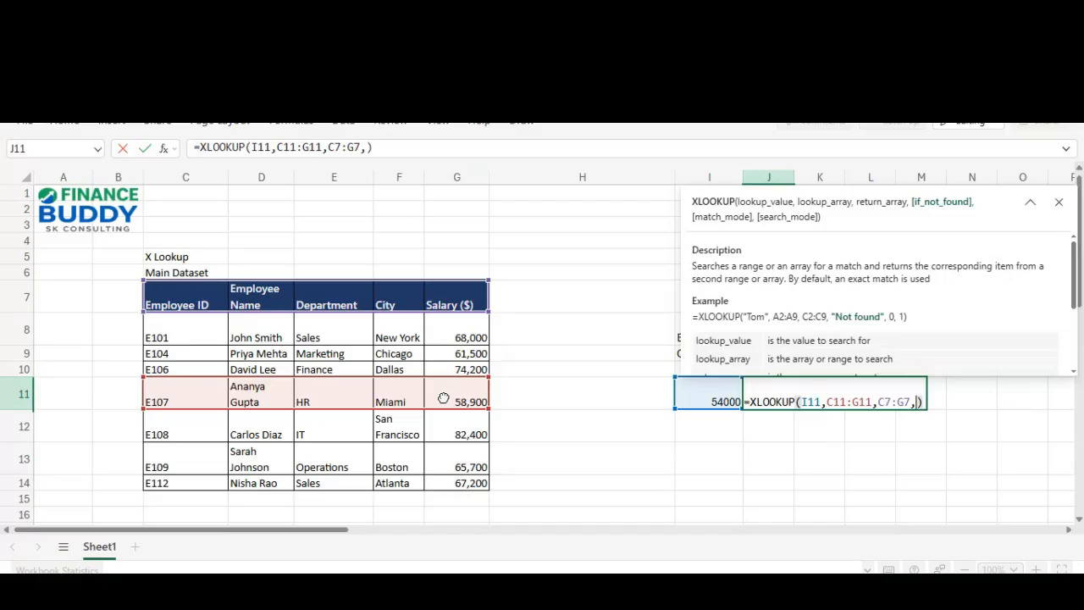
pyautogui.press('Escape')
pyautogui.press('Escape')
pyautogui.press('Left')
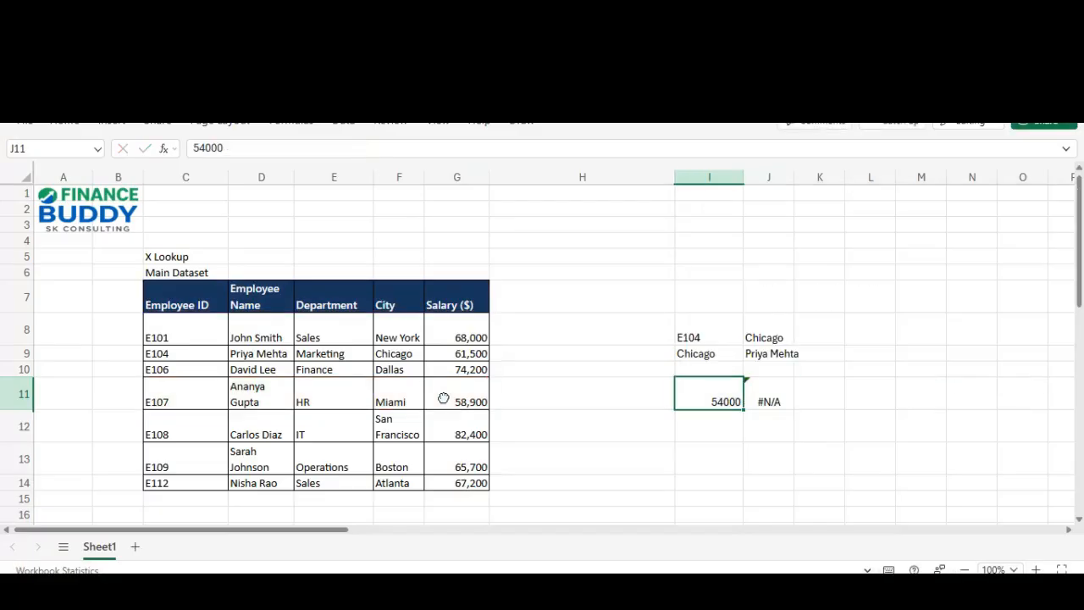
pyautogui.press('Right')
pyautogui.press('F2')
pyautogui.press('Escape')
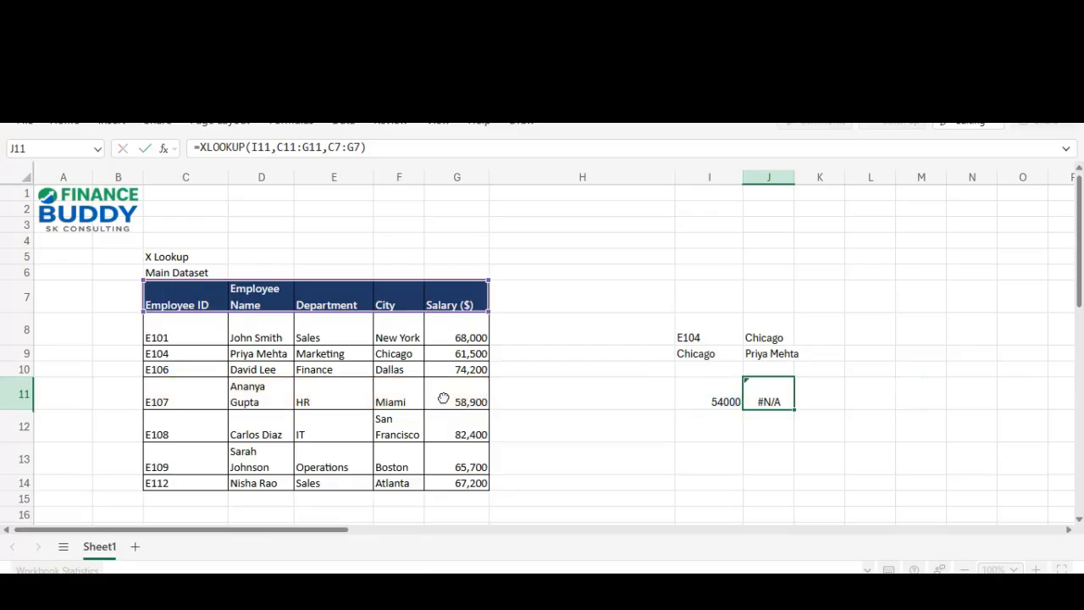
pyautogui.press('Left')
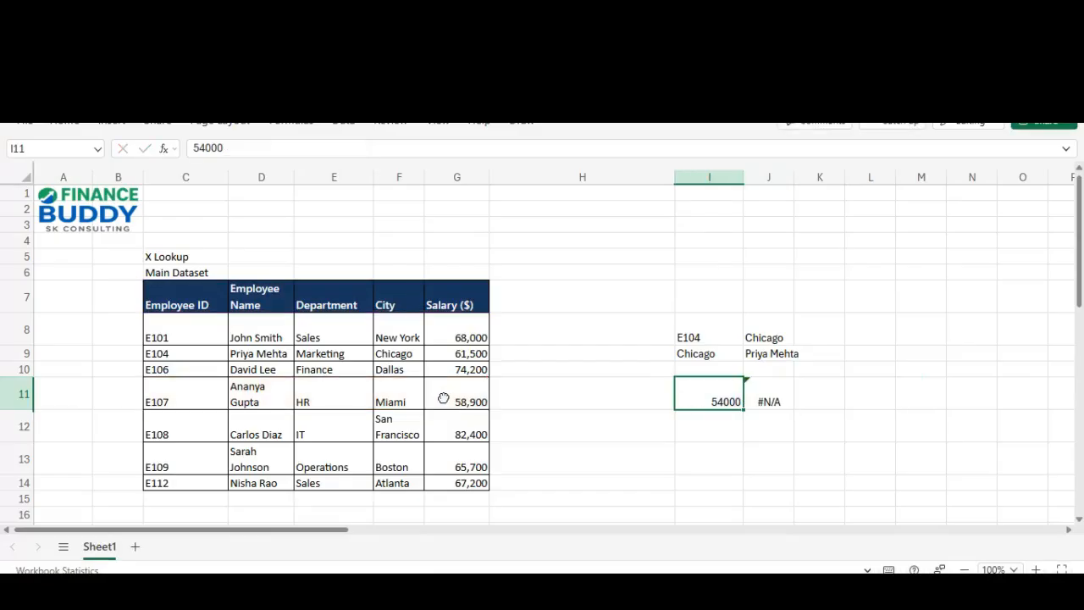